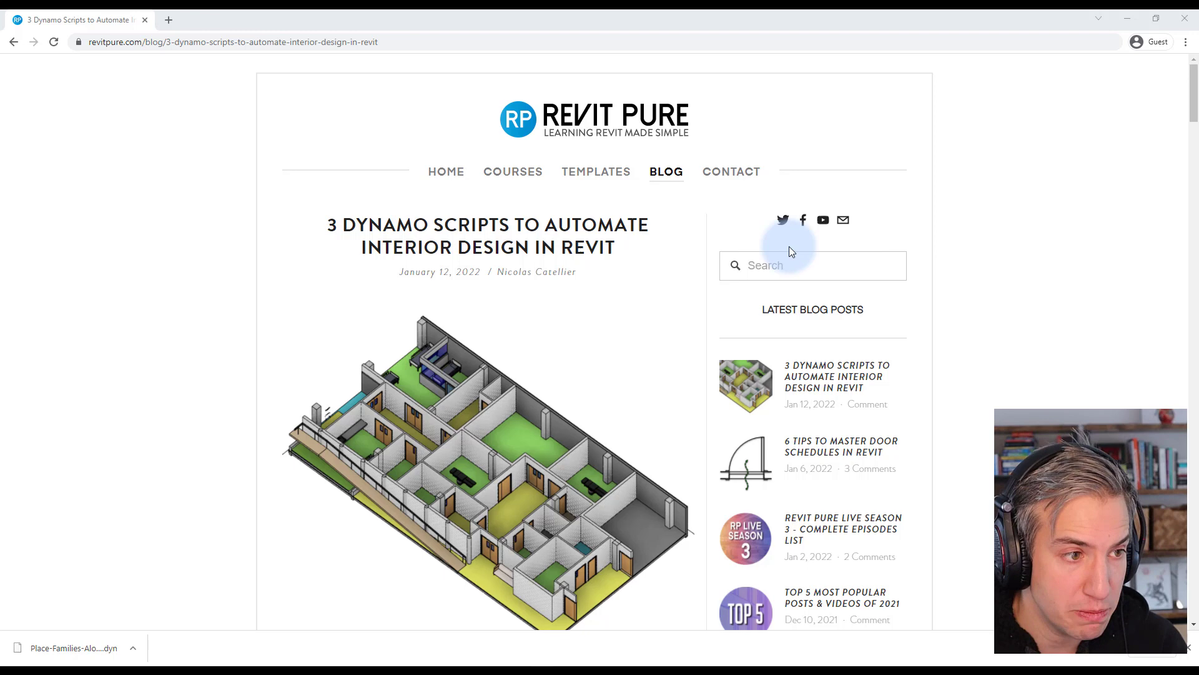
scroll(637, 287, down, 15)
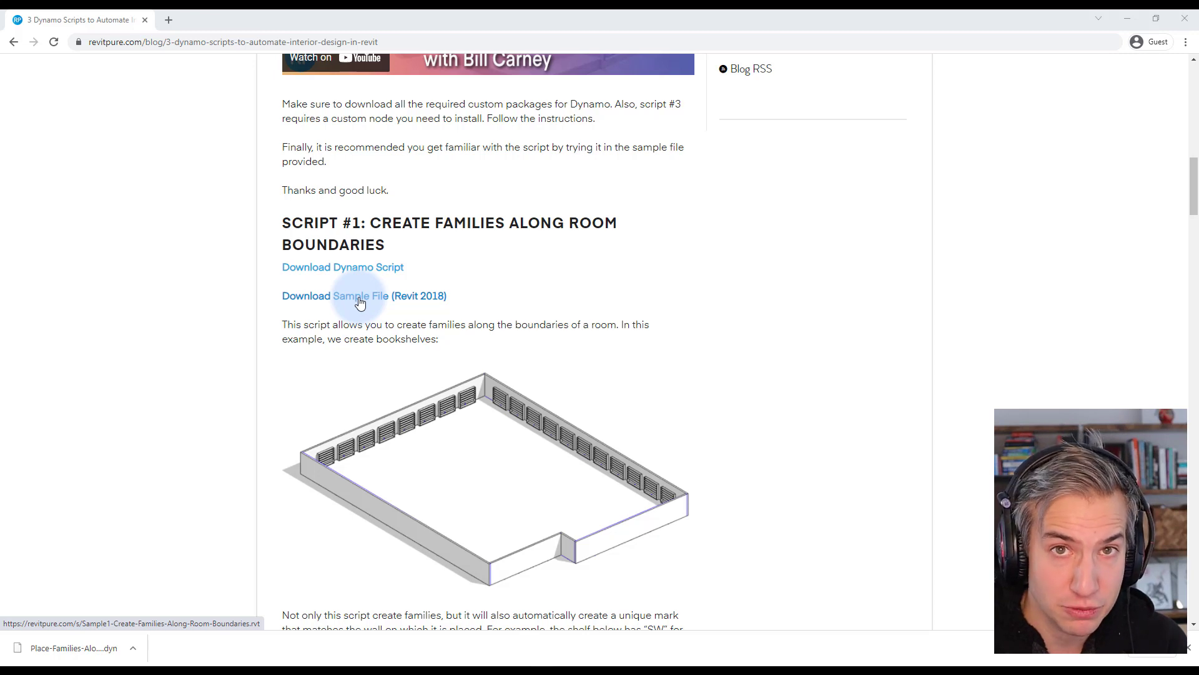
scroll(298, 430, down, 15)
scroll(303, 430, up, 5)
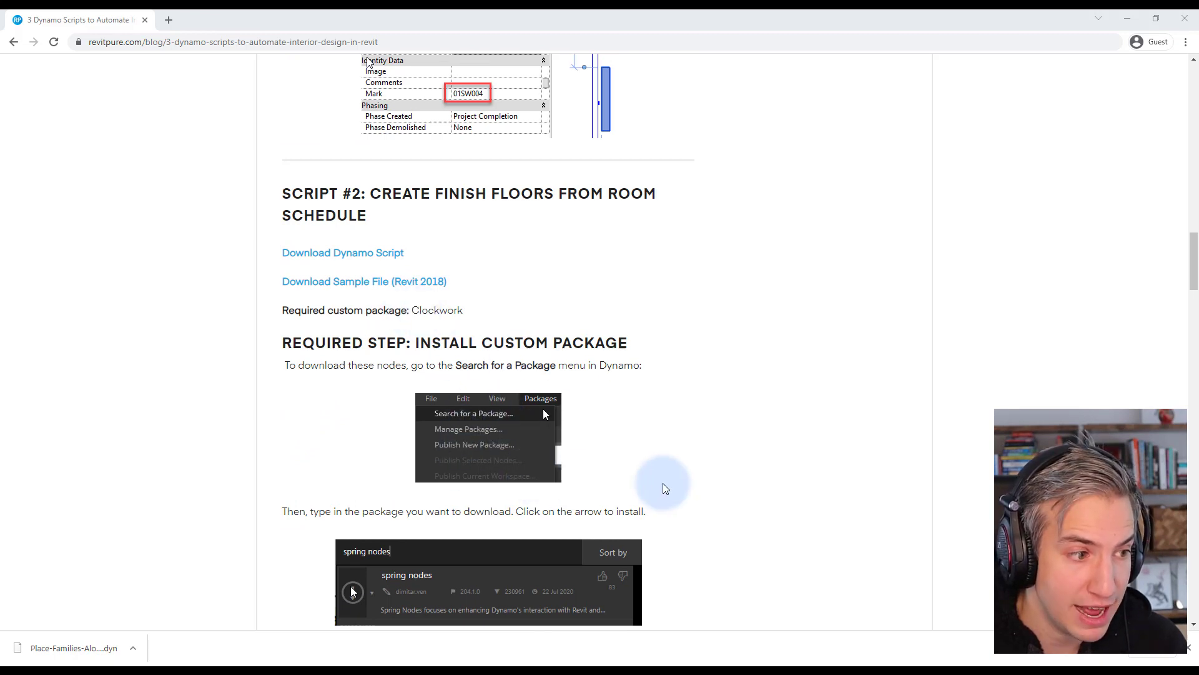
scroll(673, 484, down, 20)
scroll(688, 489, up, 2)
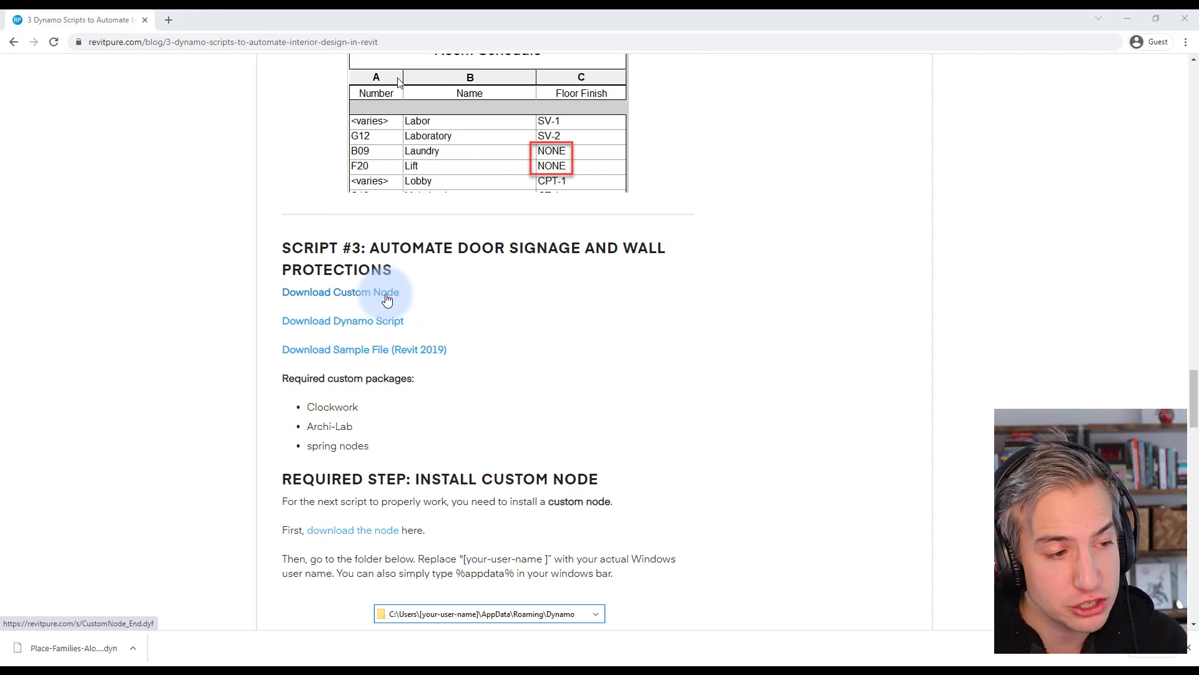
scroll(525, 487, down, 6)
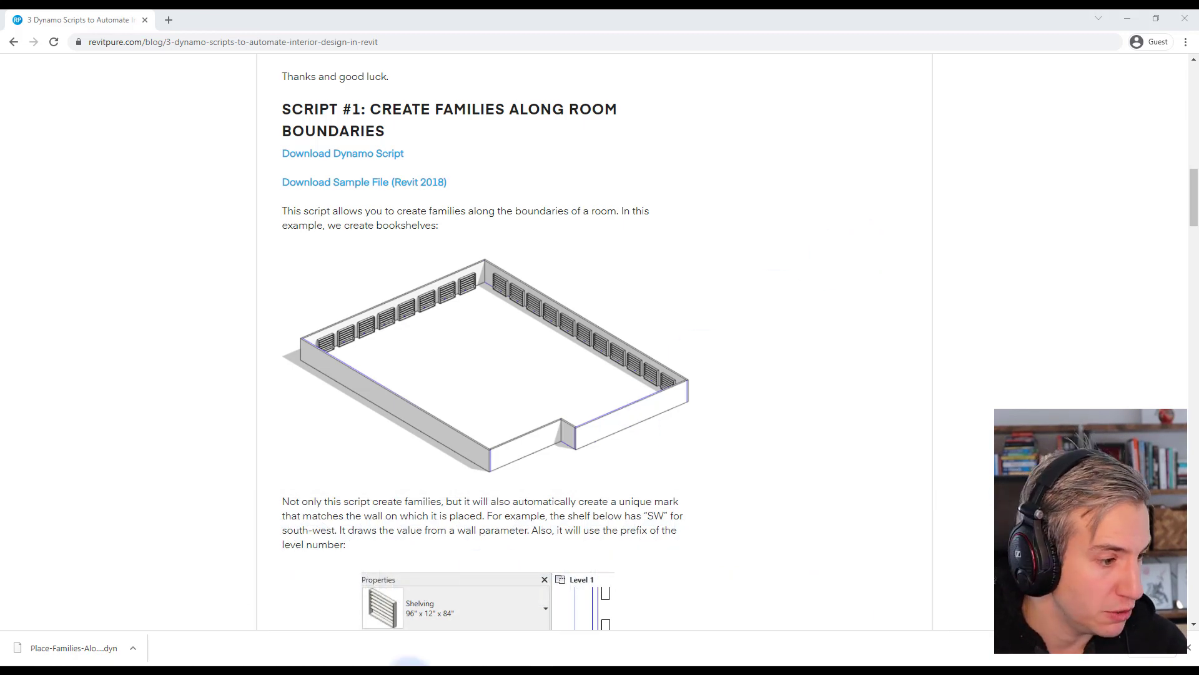
- Bring Revit forward and select the SALES FLOOR 101 room in the Level 1 plan
mouse_move(410, 654)
click(371, 631)
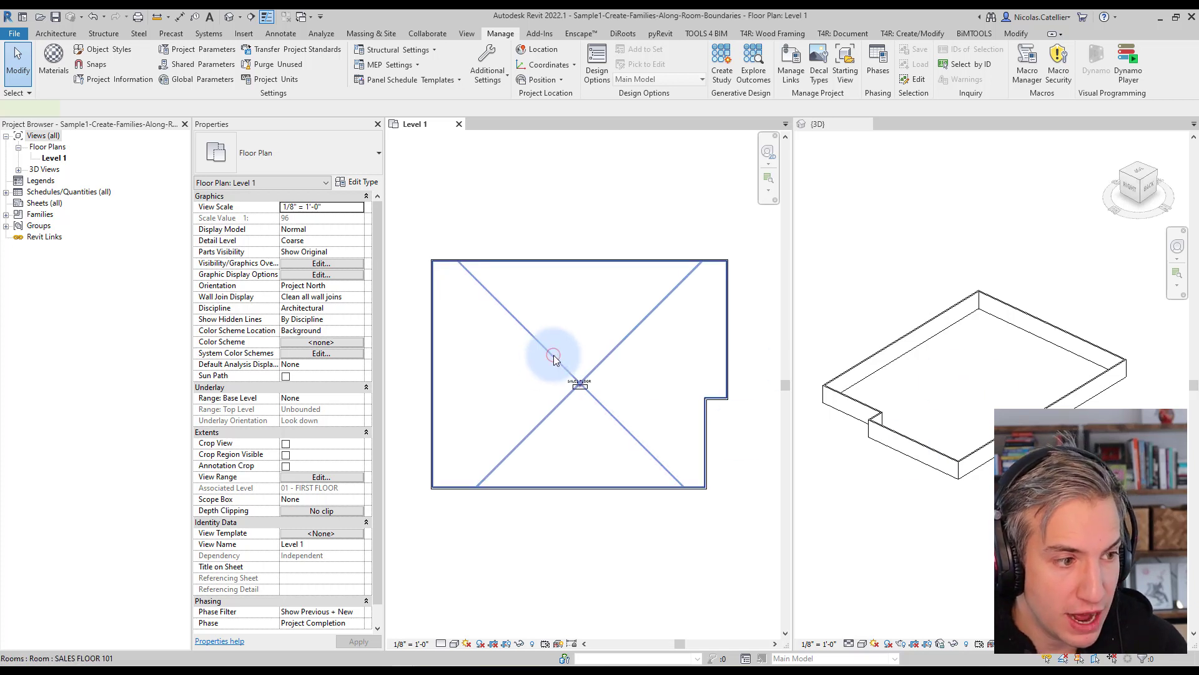
click(562, 400)
scroll(569, 396, up, 3)
scroll(568, 392, down, 3)
click(938, 351)
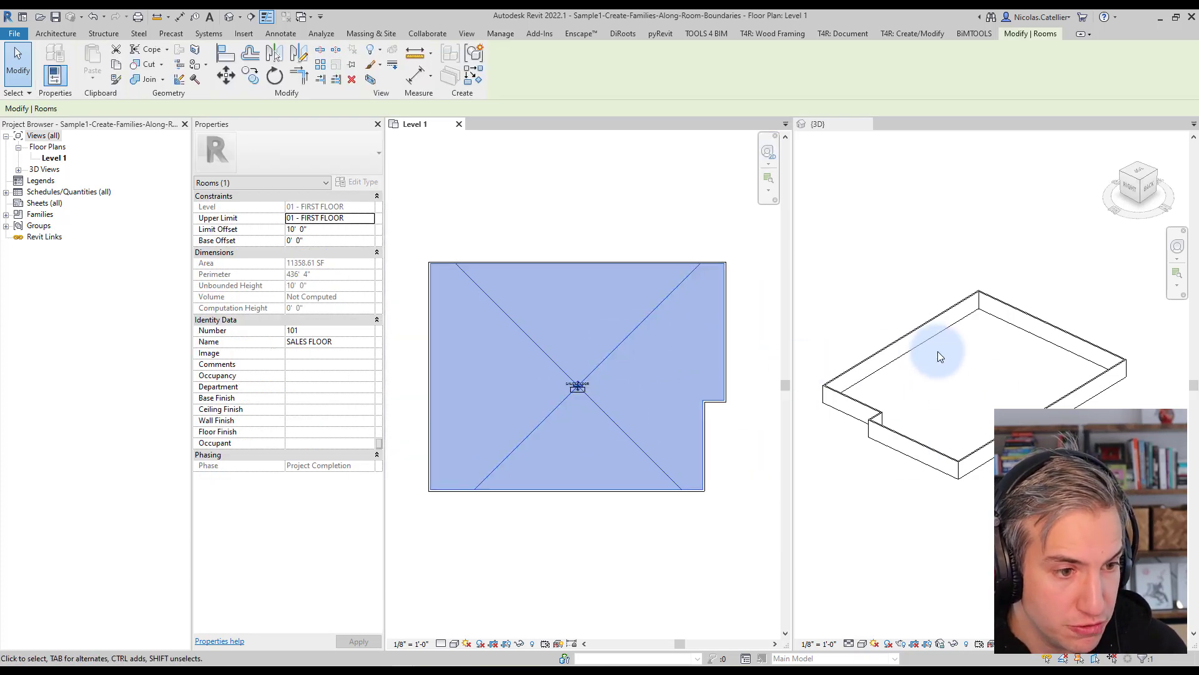
click(620, 523)
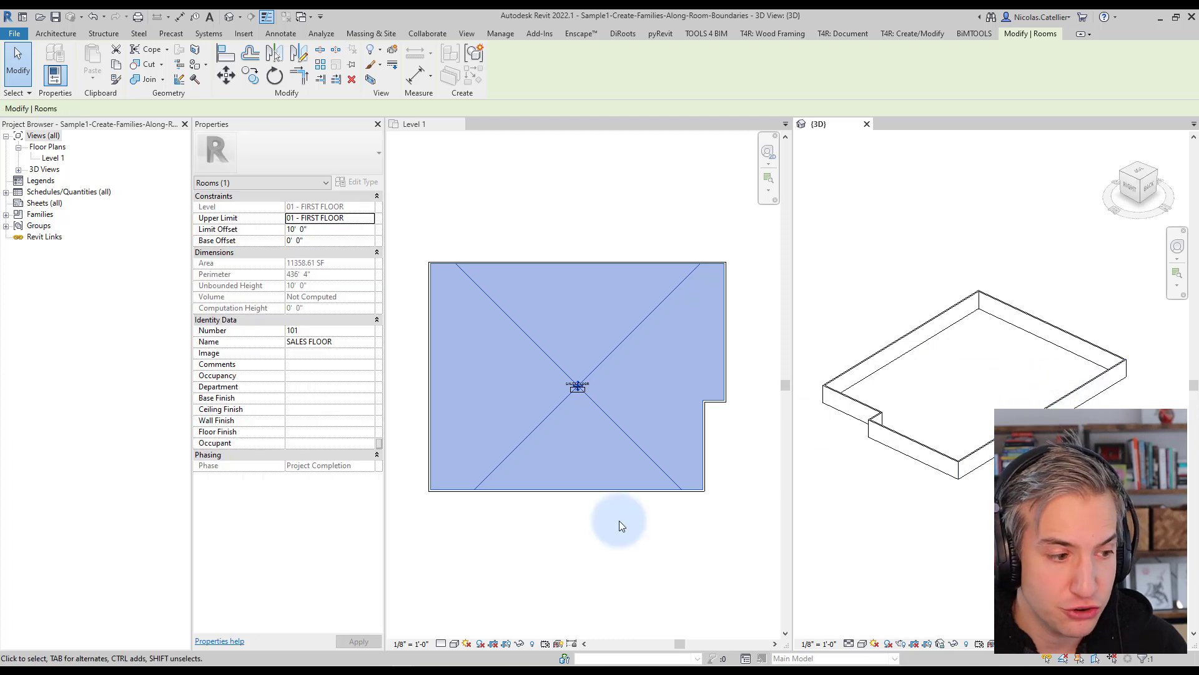
- Pan the nodes into view and run the Place-Families-Along-Boundaries graph until Run completed
mouse_move(404, 671)
click(467, 618)
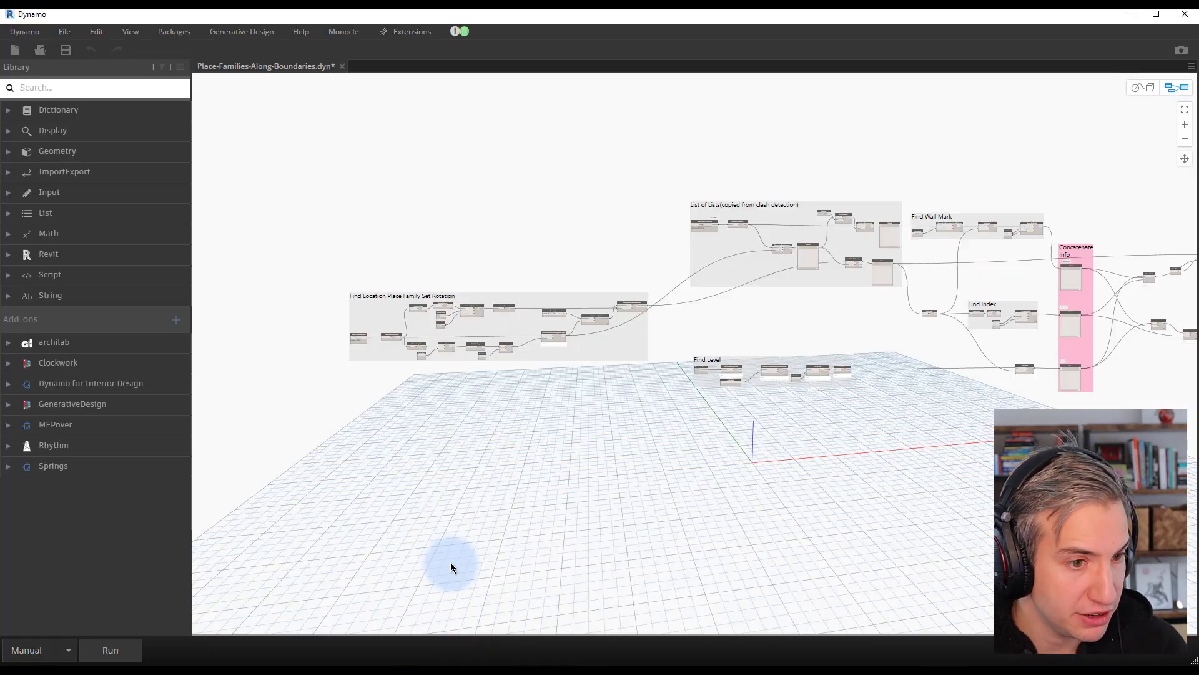
middle_drag(478, 533, 459, 466)
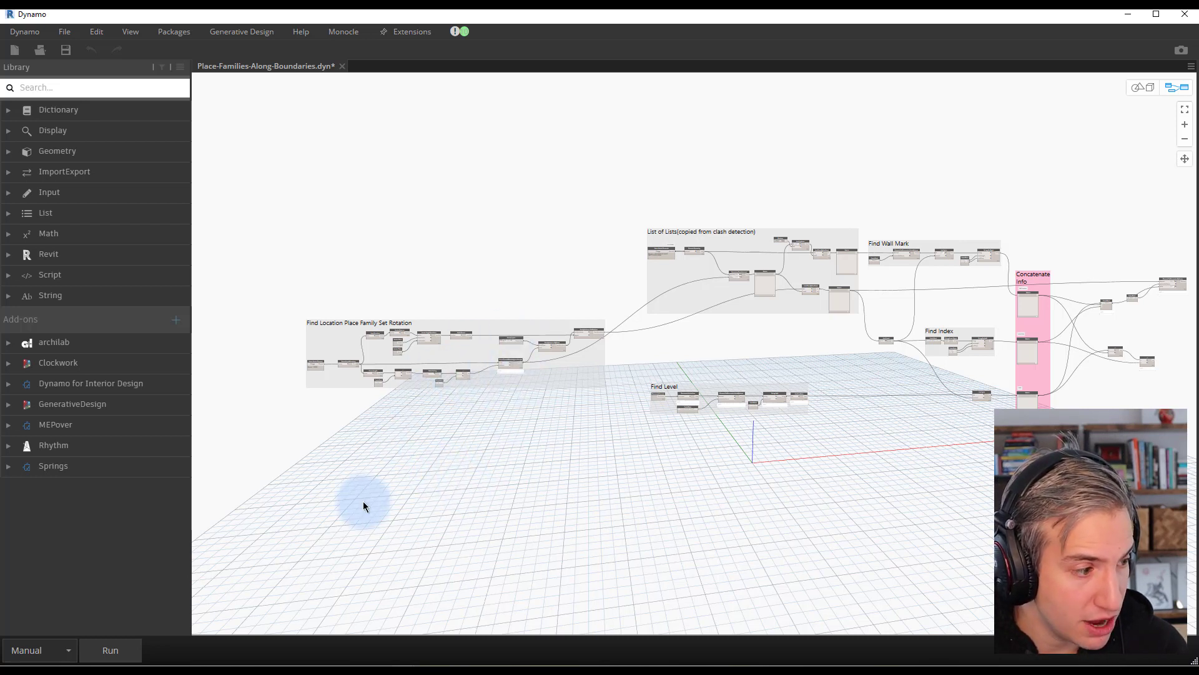
middle_drag(366, 507, 376, 512)
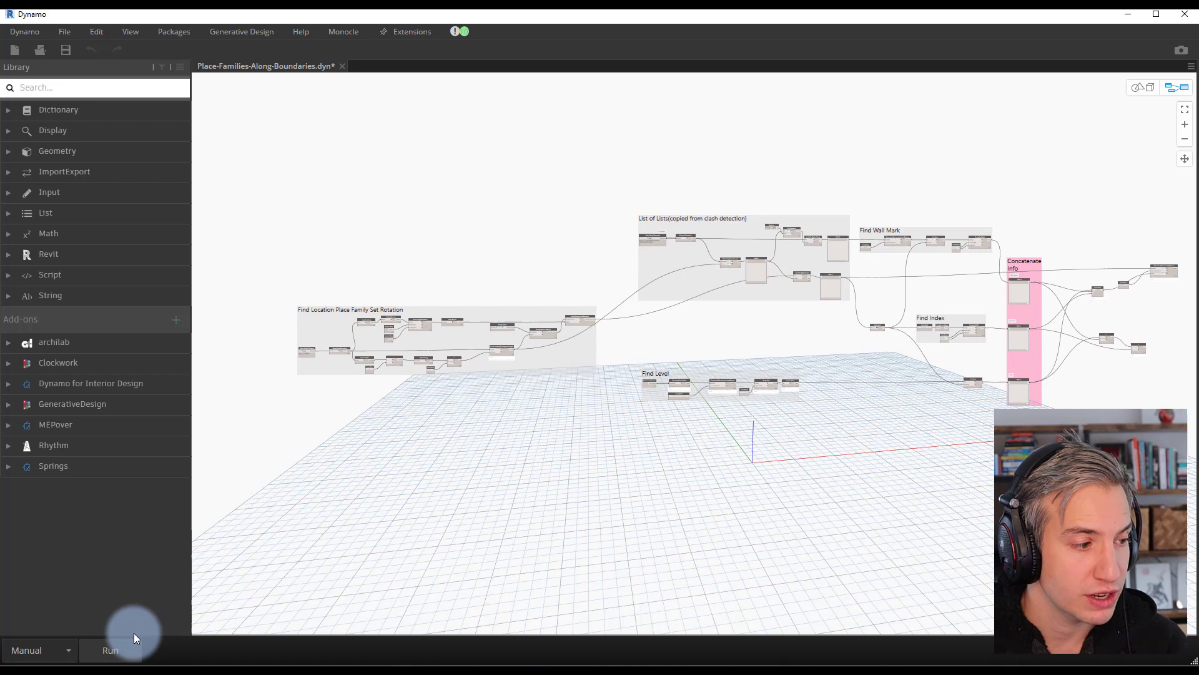
click(1129, 14)
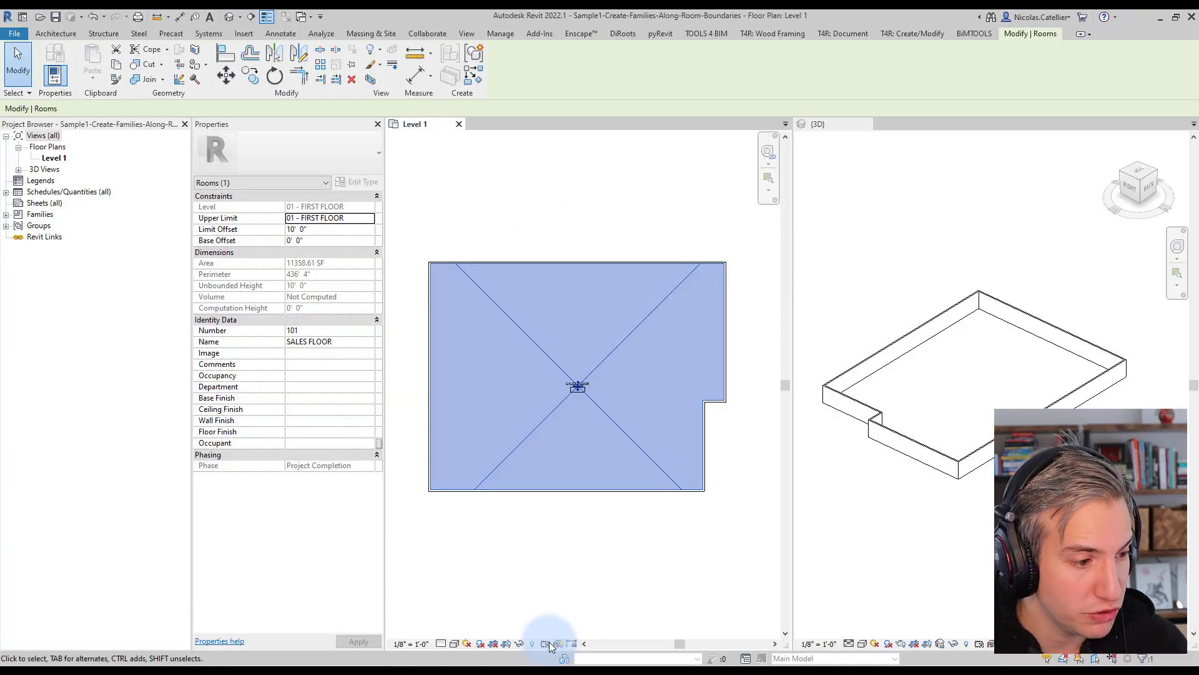
mouse_move(475, 662)
click(449, 623)
click(110, 651)
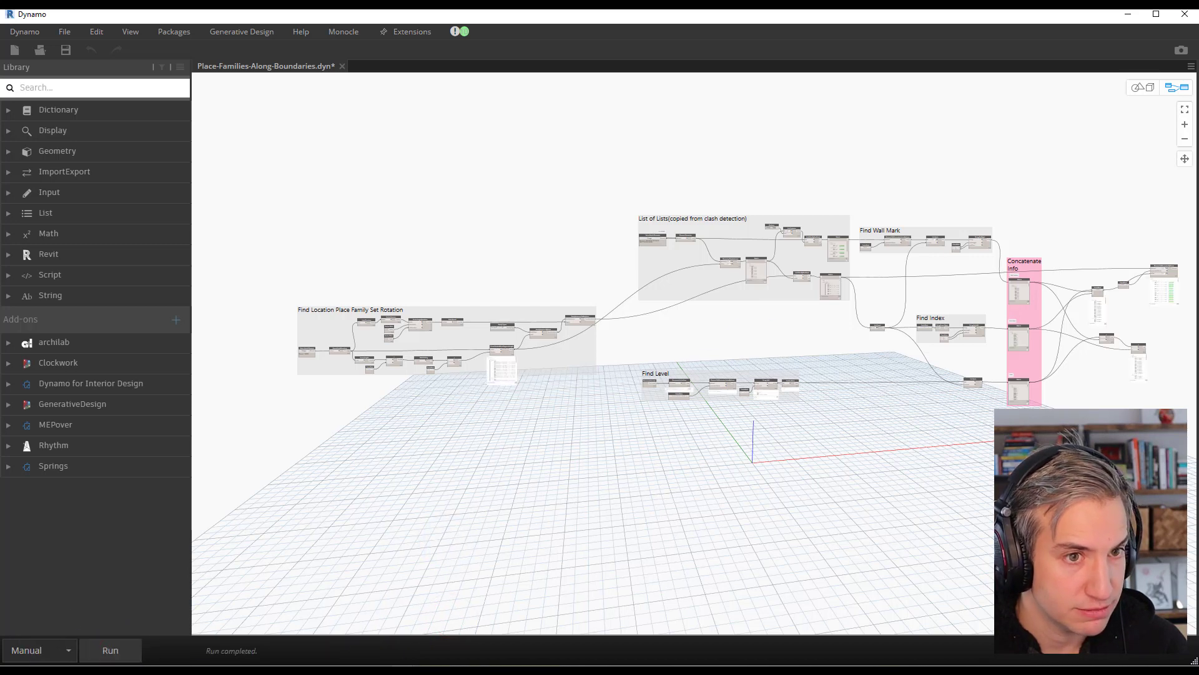
- Minimize Dynamo and pan the Level 1 plan to review the bookshelves placed along the walls
click(1129, 14)
click(564, 200)
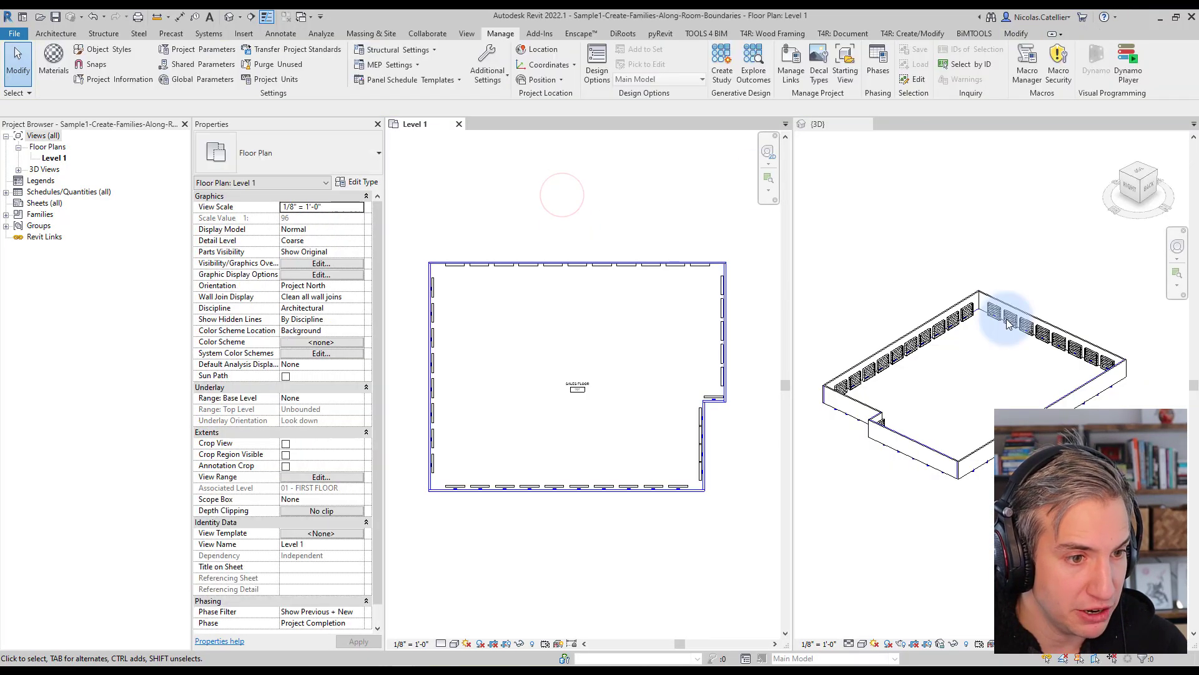
scroll(436, 392, up, 2)
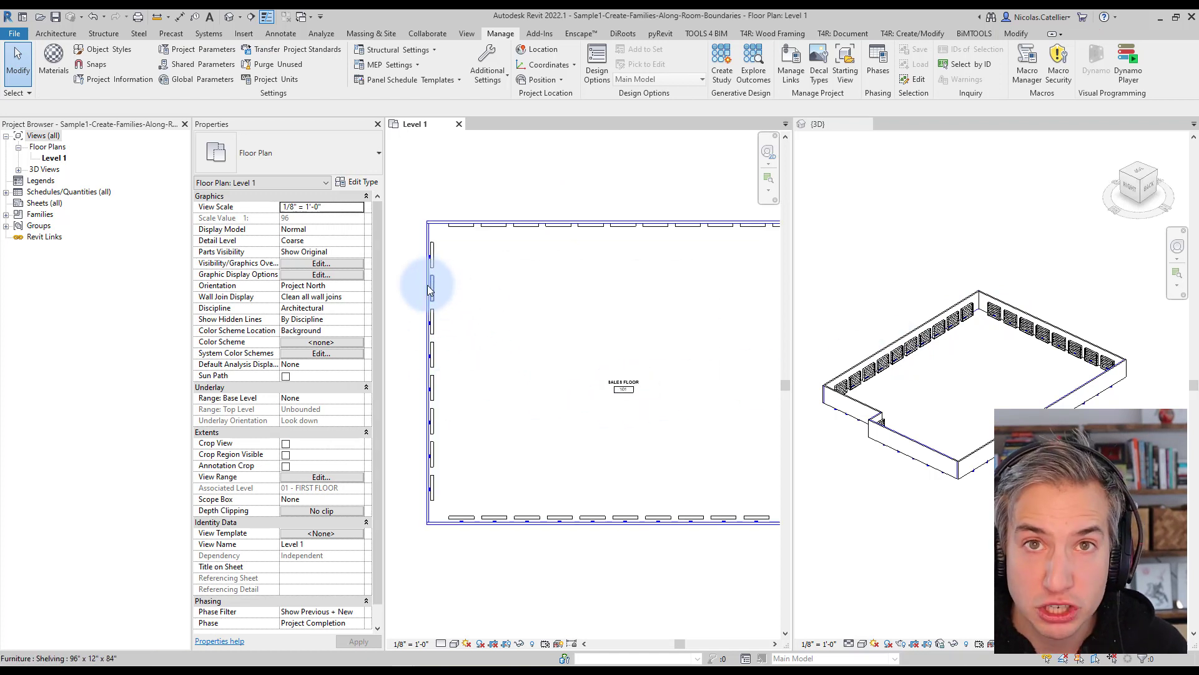
middle_drag(558, 318, 474, 331)
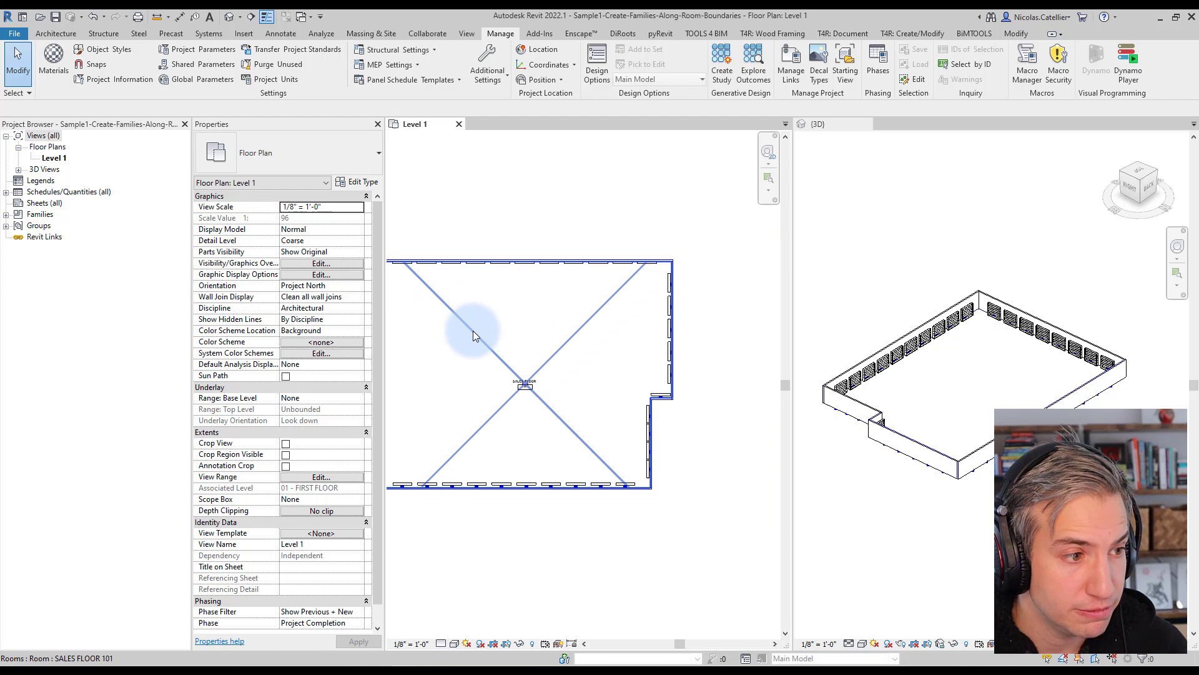
scroll(473, 331, down, 1)
click(473, 331)
- In the 3D view, compare shelving unit mark 01NW004 with its wall's mark NW
click(962, 374)
shift+middle_drag(962, 374, 931, 368)
scroll(929, 287, up, 4)
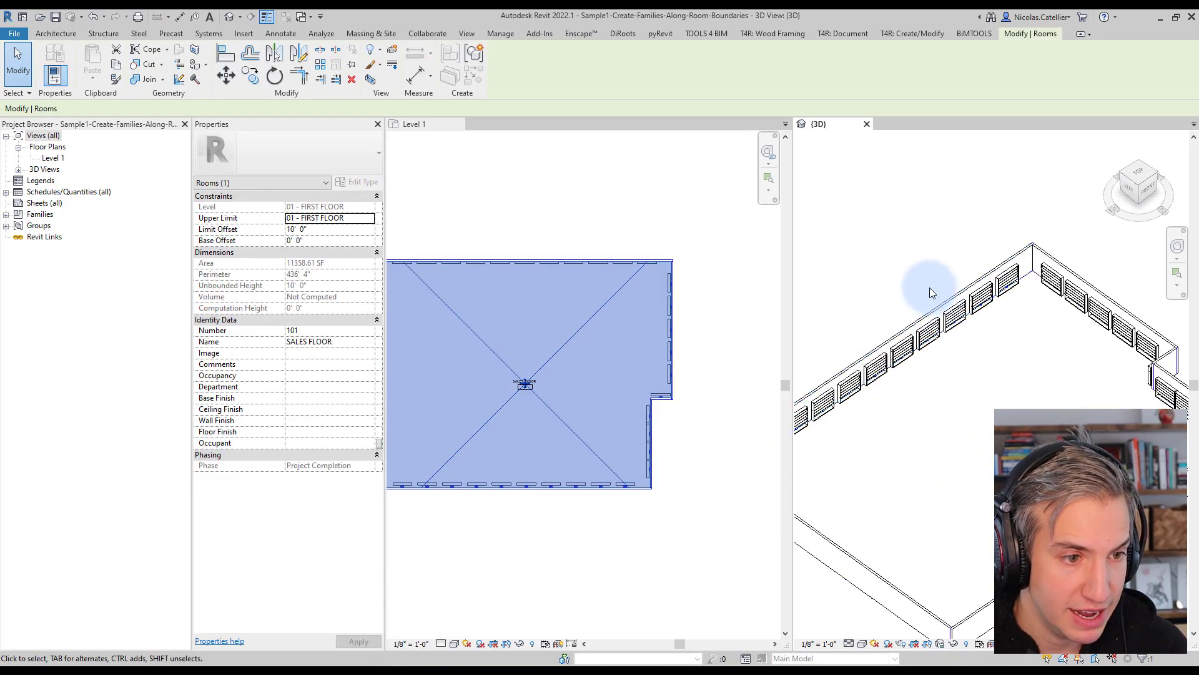
click(920, 316)
click(887, 409)
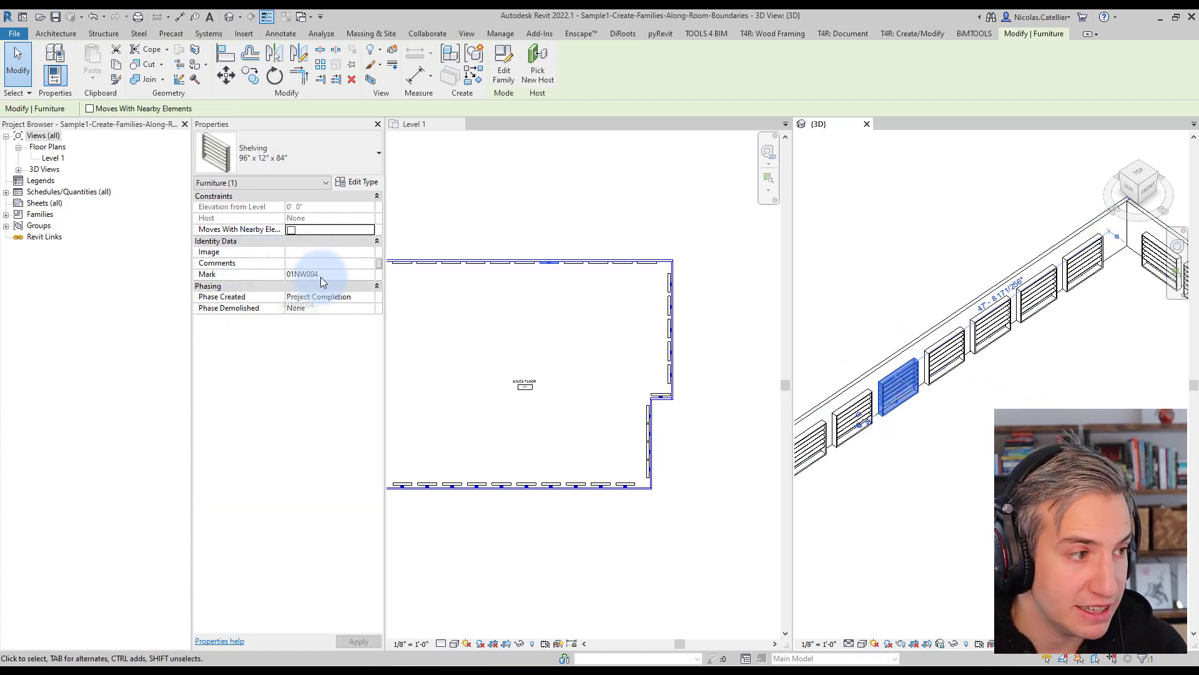
click(877, 363)
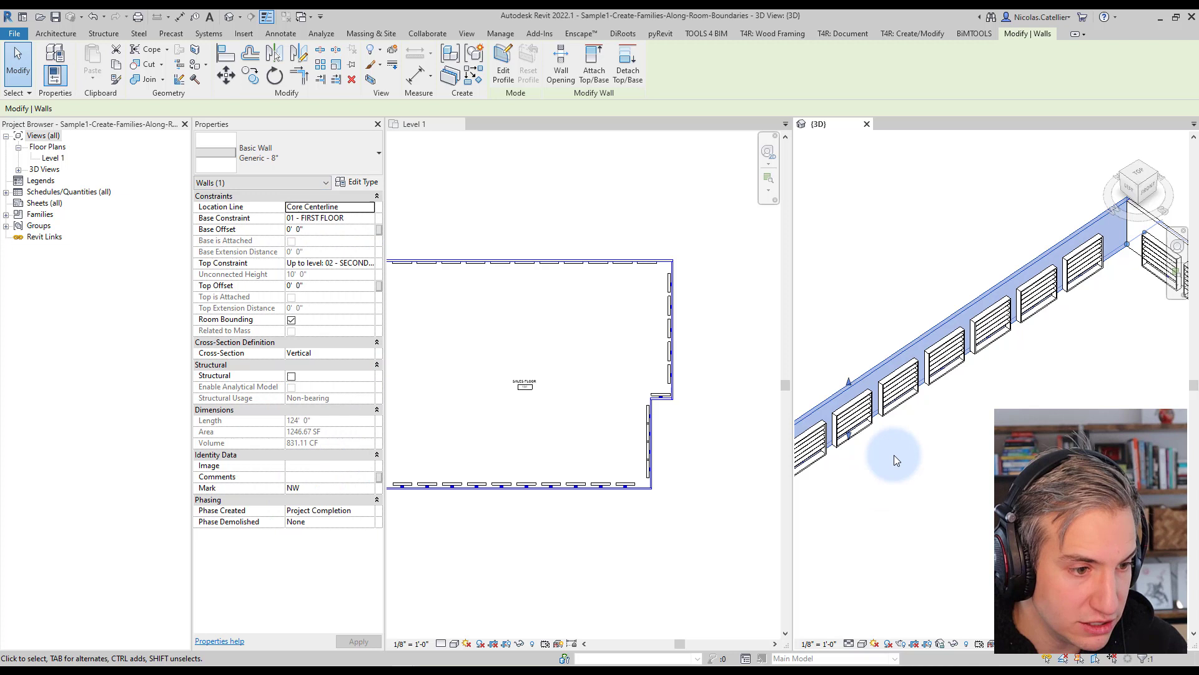
click(874, 428)
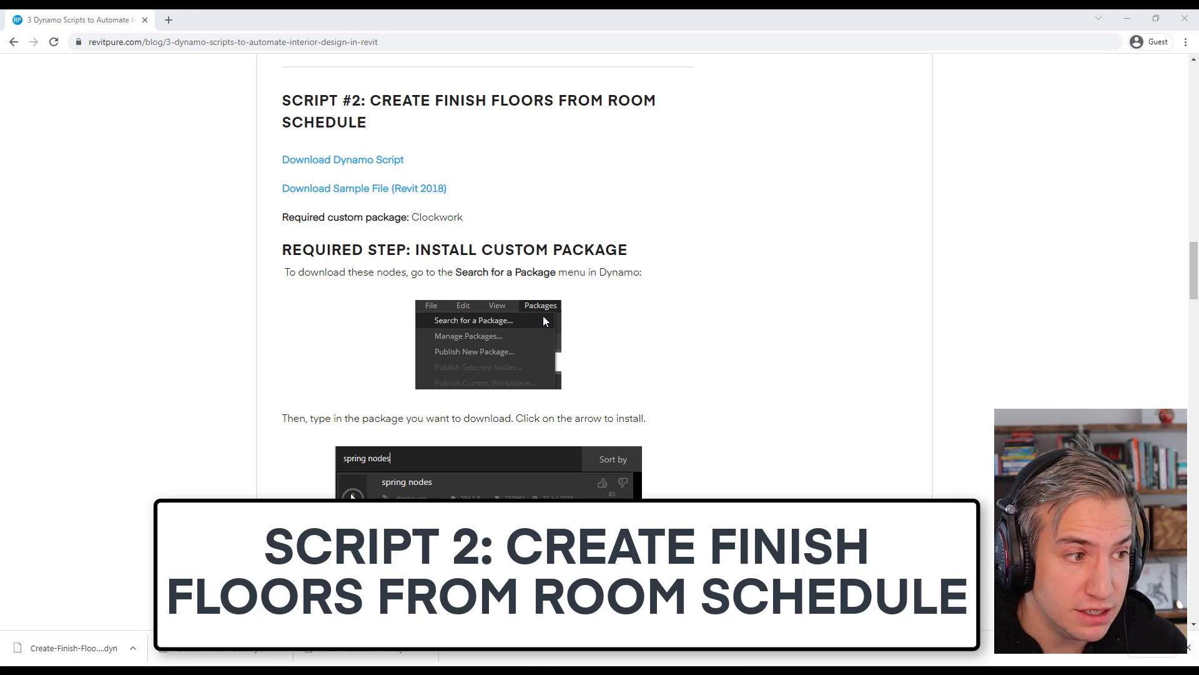
- Download the Script #2 Create-Finish-Floors Dynamo files from the RevitPure article
click(674, 213)
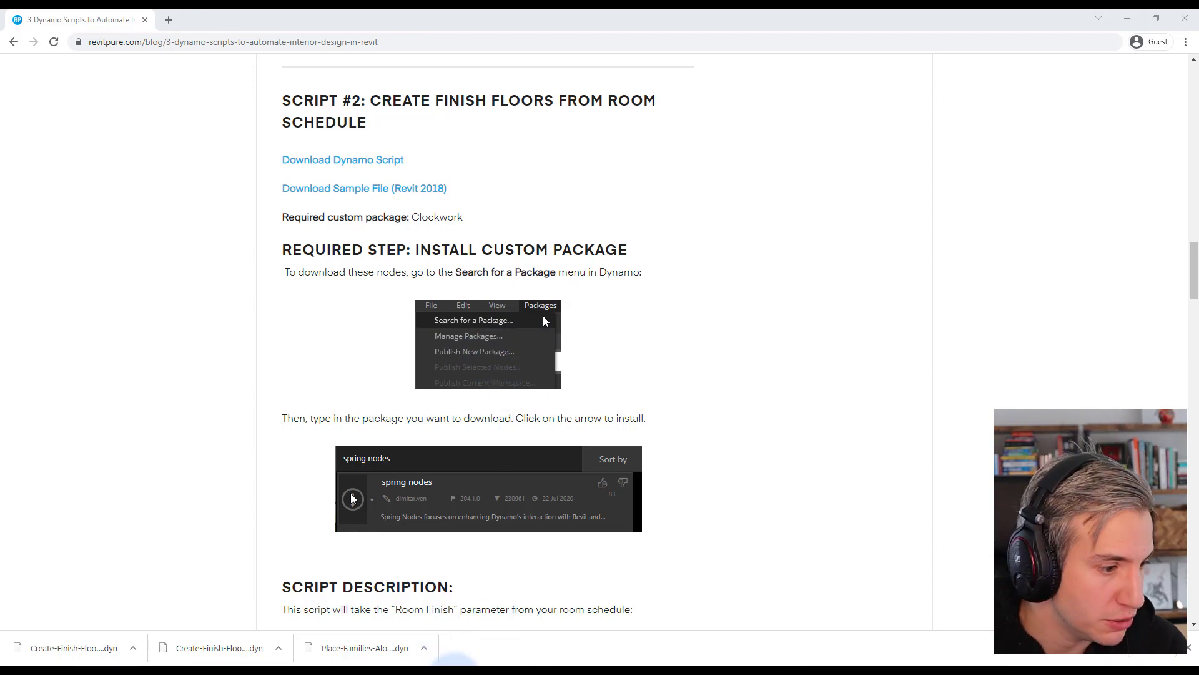
- In Revit, check the Conference room's CPT-1 Floor Finish, then activate the 05_02_Floors plan
mouse_move(409, 667)
click(372, 643)
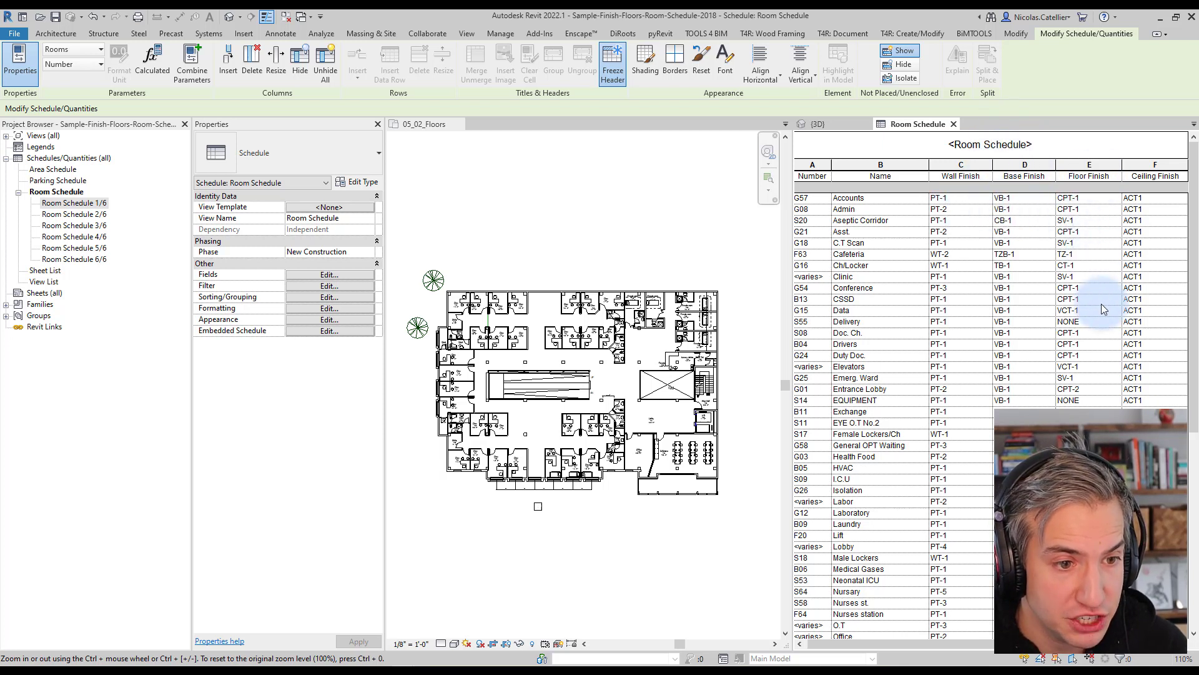
click(1089, 289)
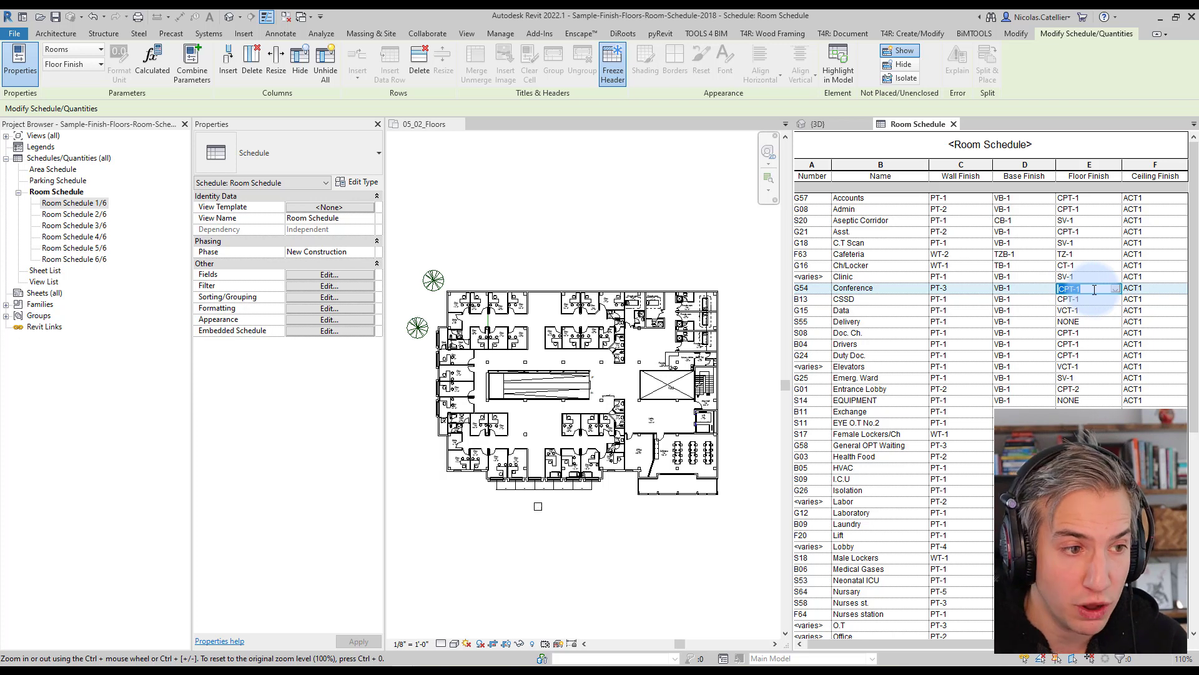
click(814, 124)
click(587, 222)
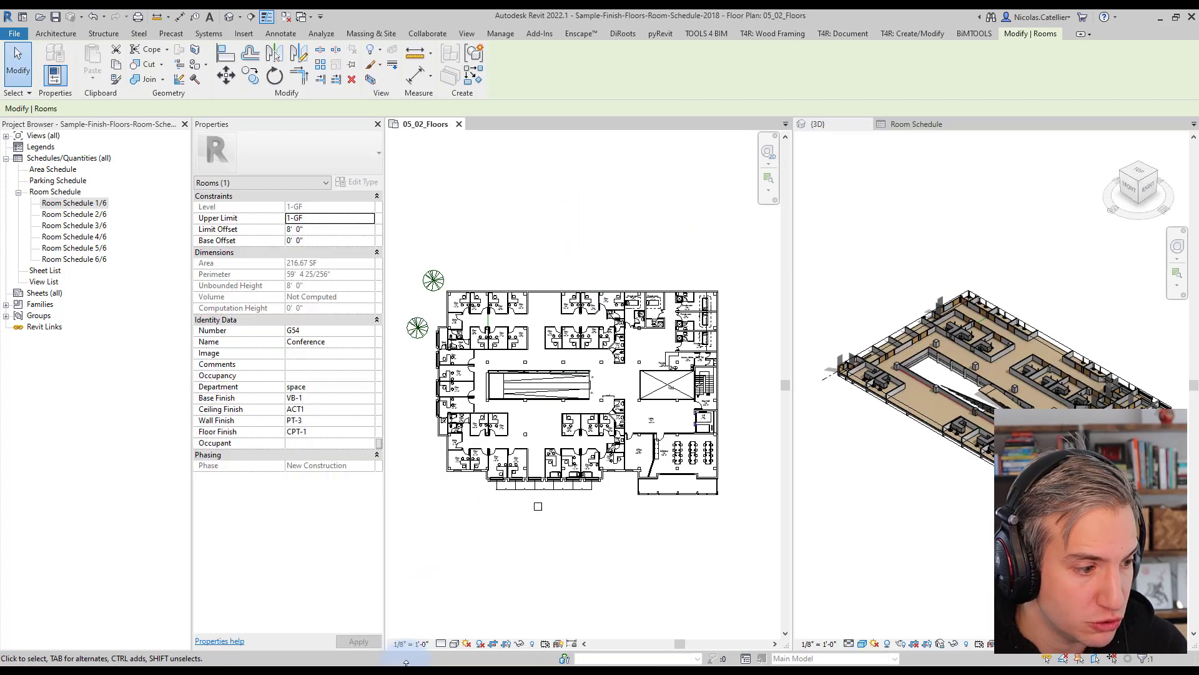
- Run the Create-Finish-Floor-From-Room-Schedule graph in Dynamo
mouse_move(437, 669)
click(461, 639)
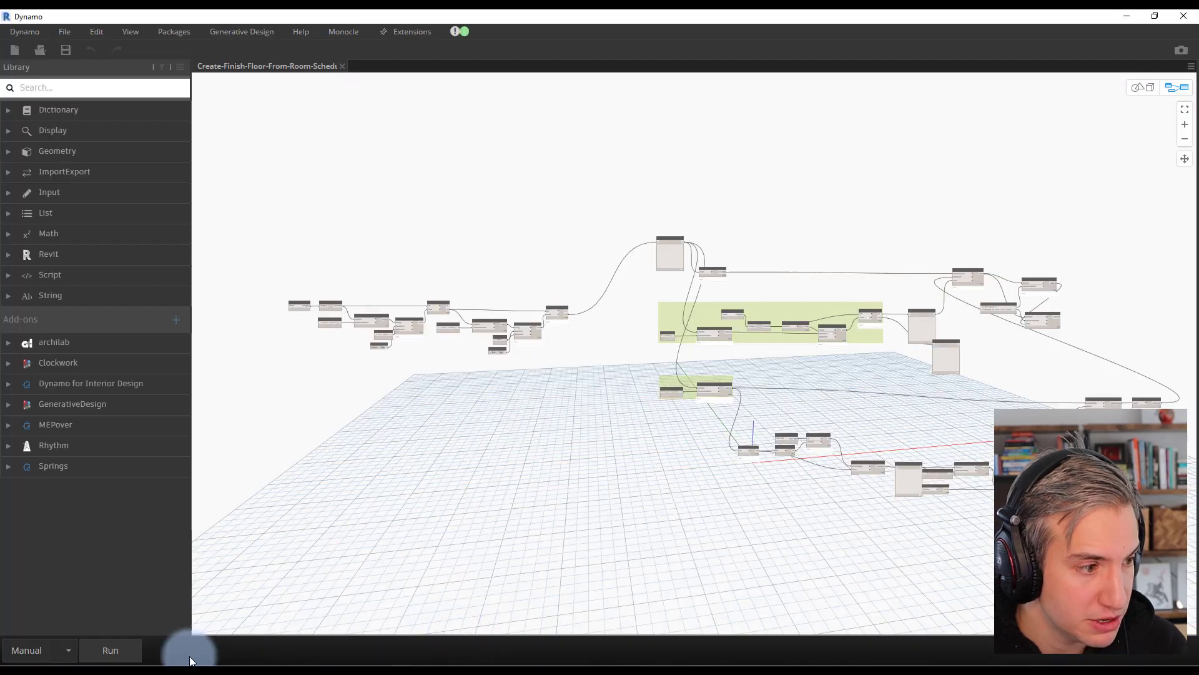
click(119, 651)
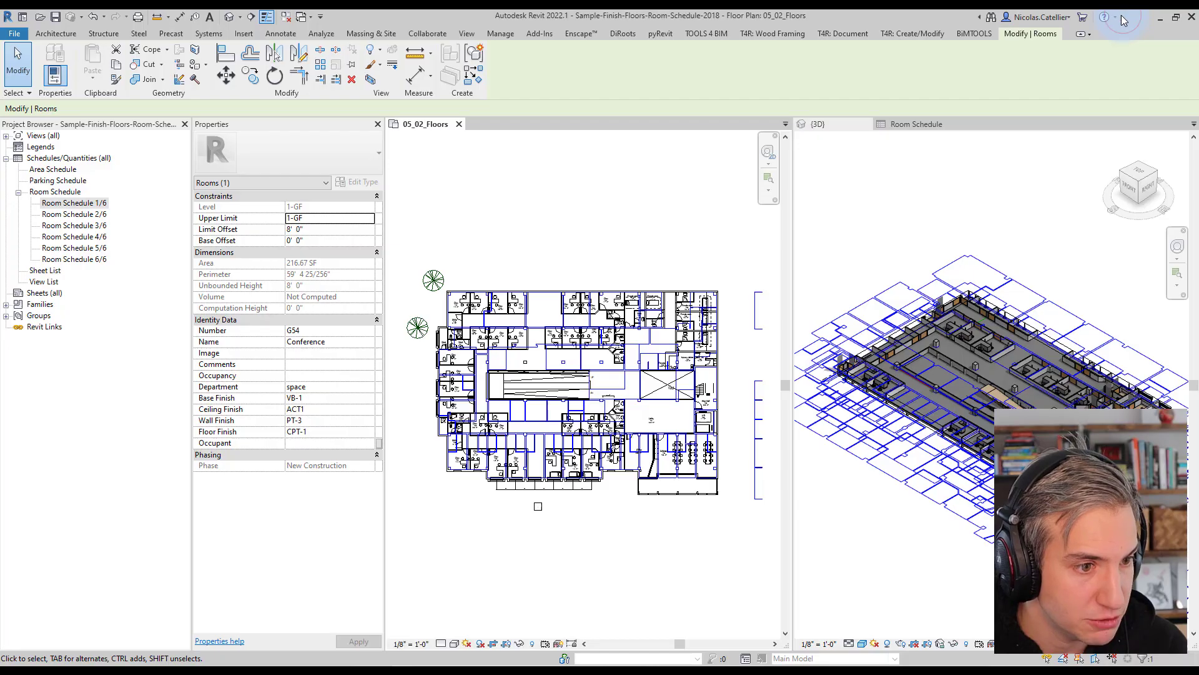
scroll(937, 361, up, 6)
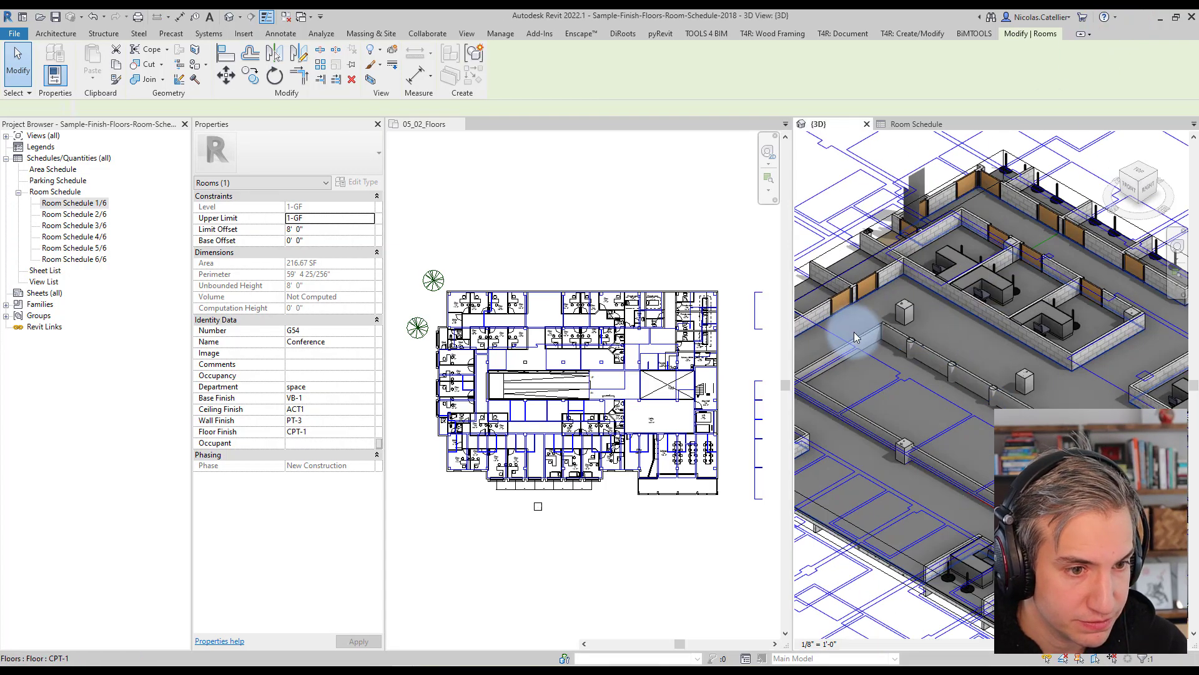
scroll(1079, 254, up, 8)
click(1062, 276)
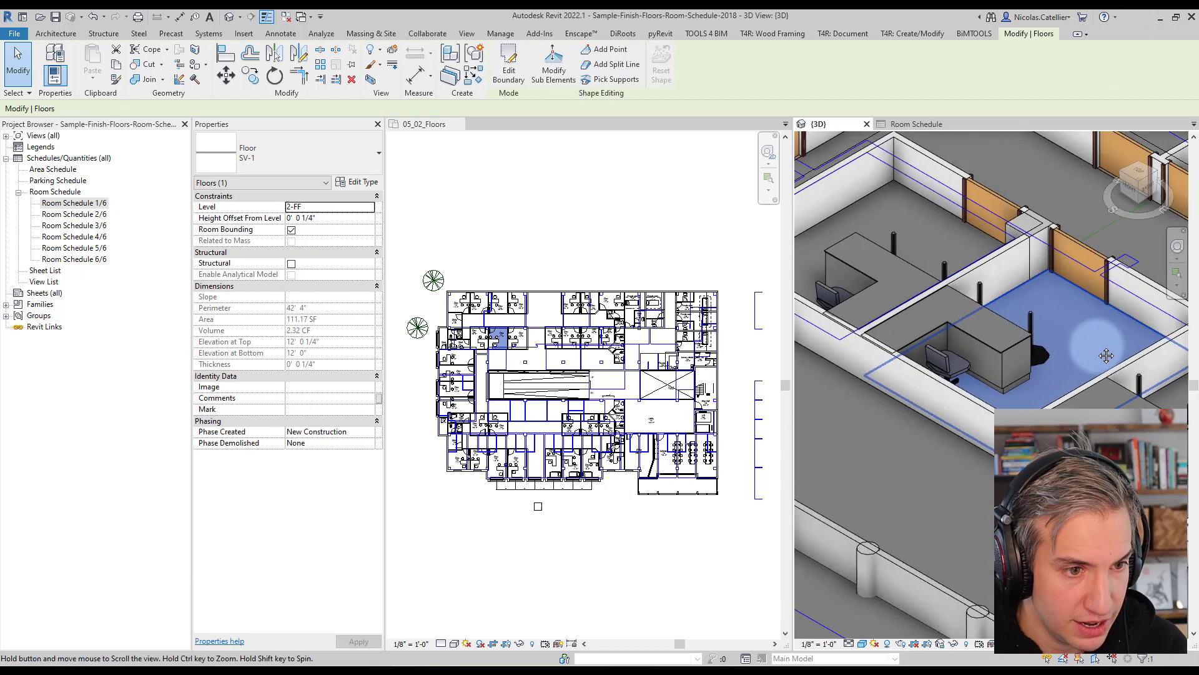
middle_drag(1106, 355, 1014, 336)
click(1013, 336)
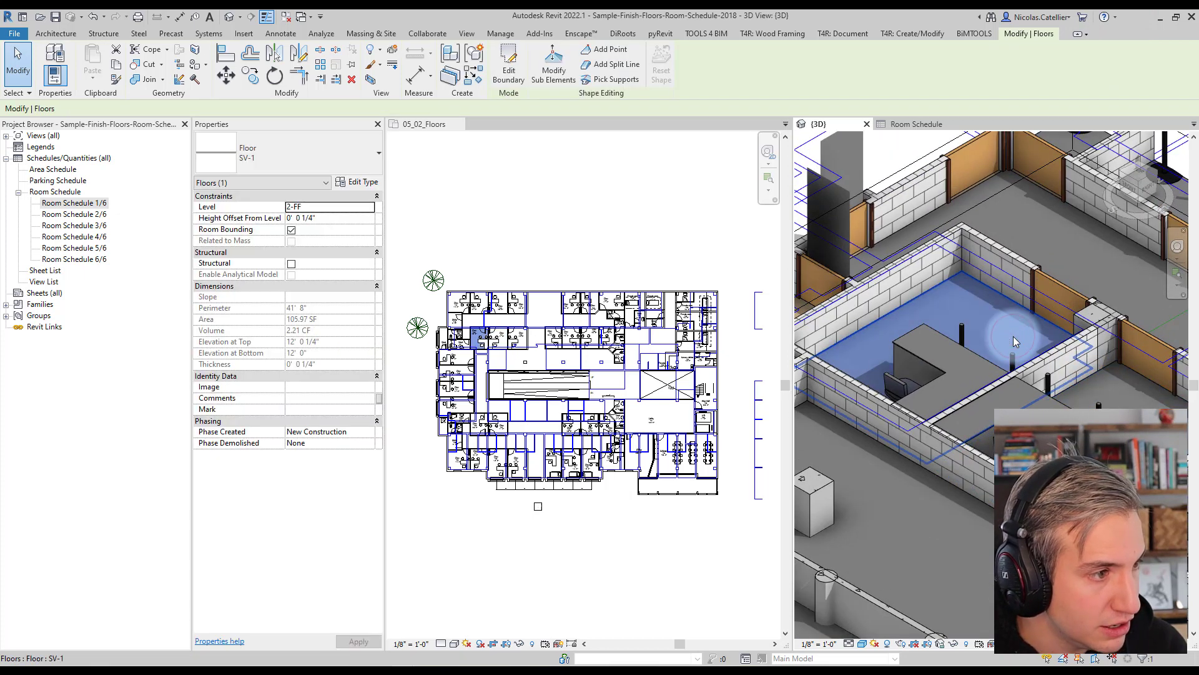
scroll(933, 353, down, 4)
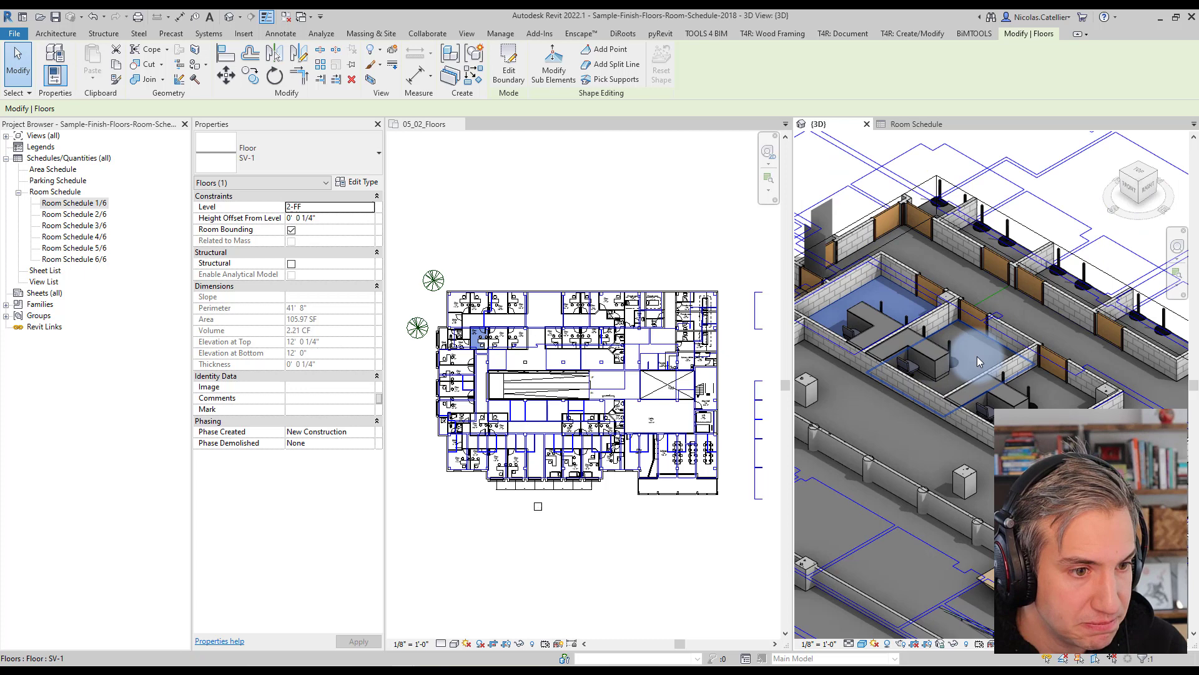
click(977, 356)
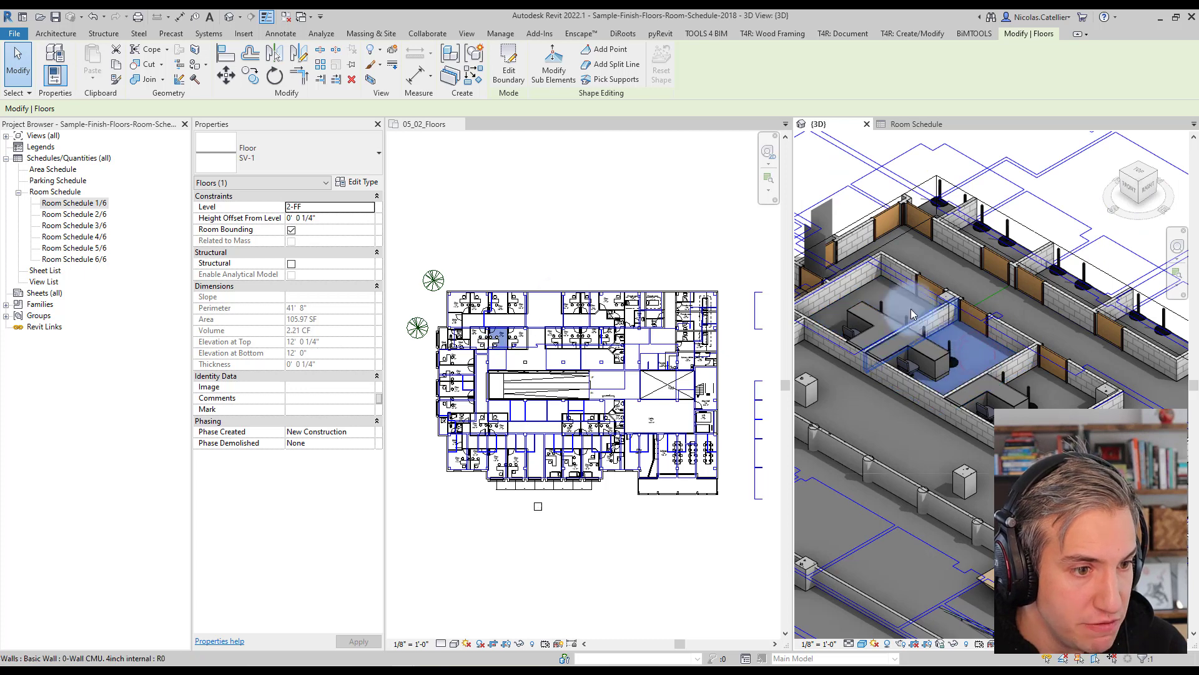
click(1054, 407)
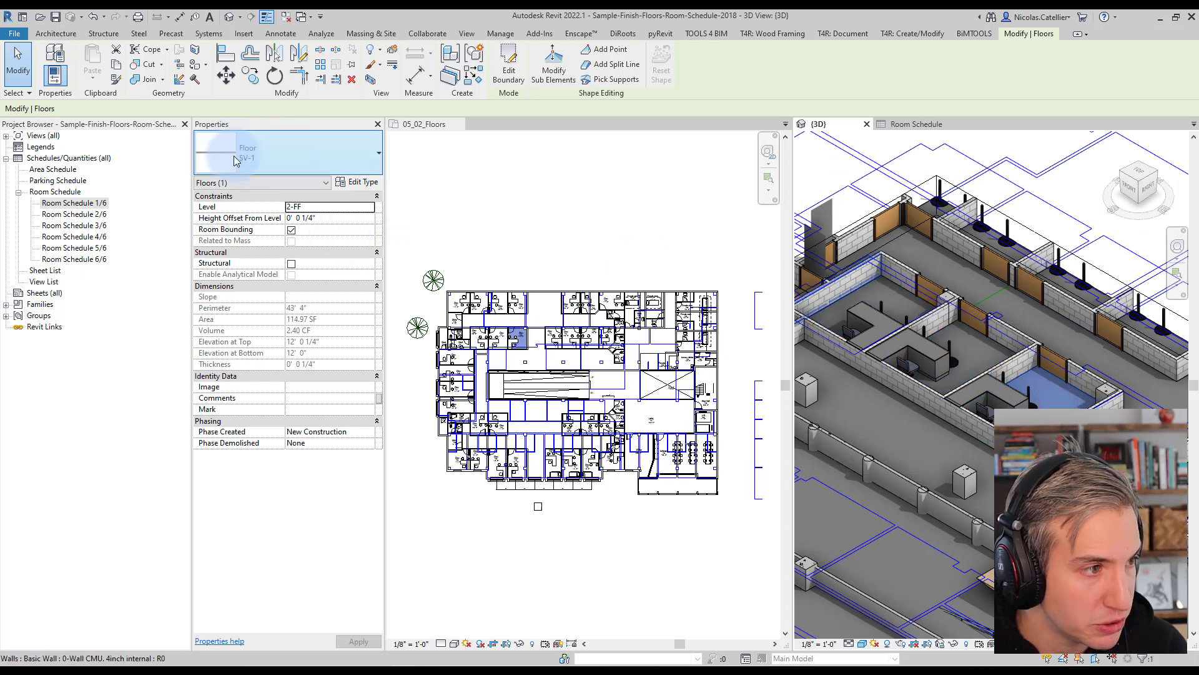
middle_drag(1098, 426, 1036, 408)
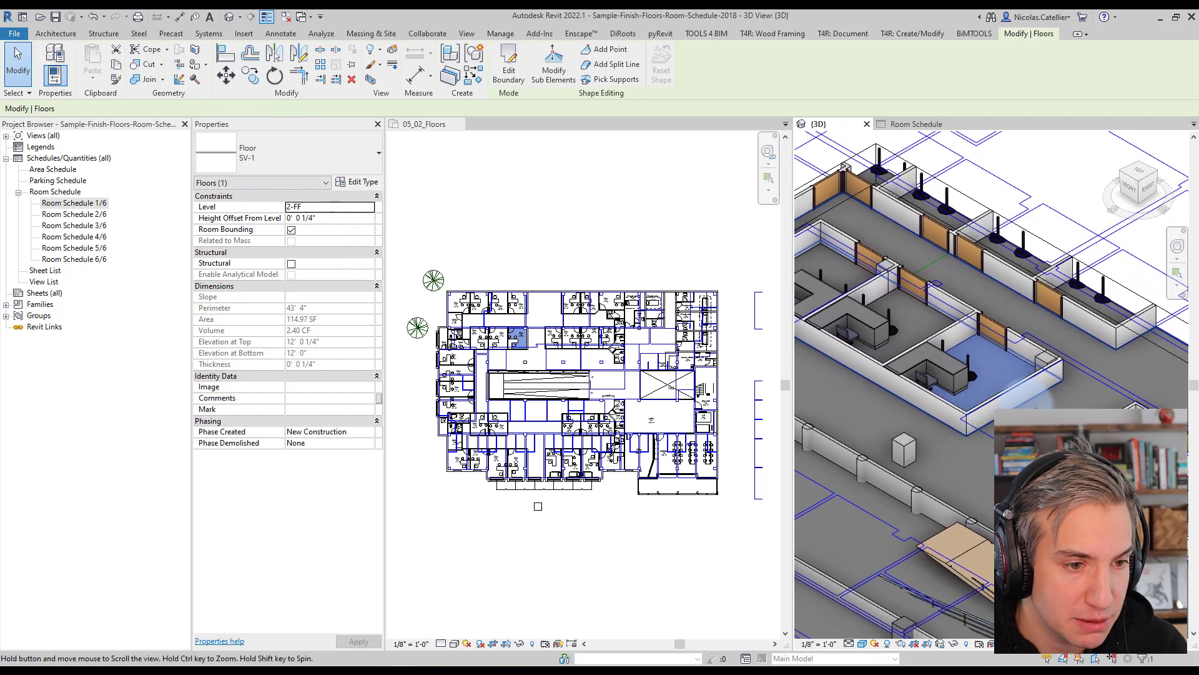
scroll(837, 374, down, 3)
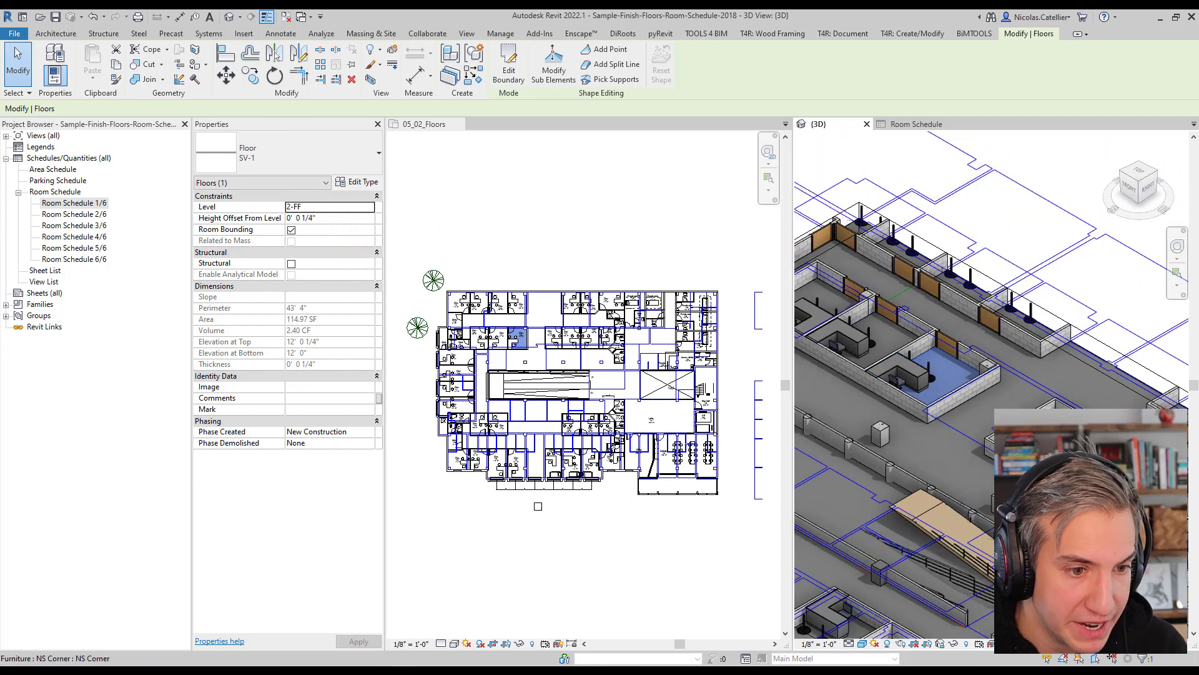
scroll(998, 399, up, 5)
click(999, 399)
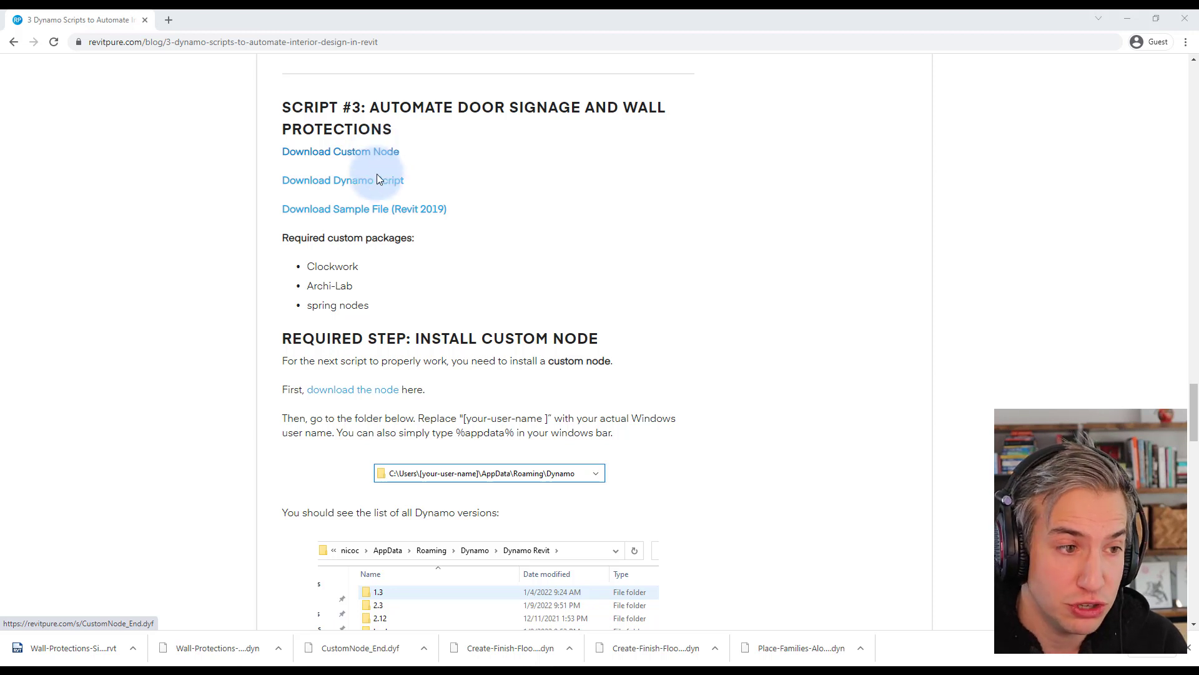
- Scroll the RevitPure article to the Install Custom Node section, then switch to Dynamo
scroll(511, 469, down, 3)
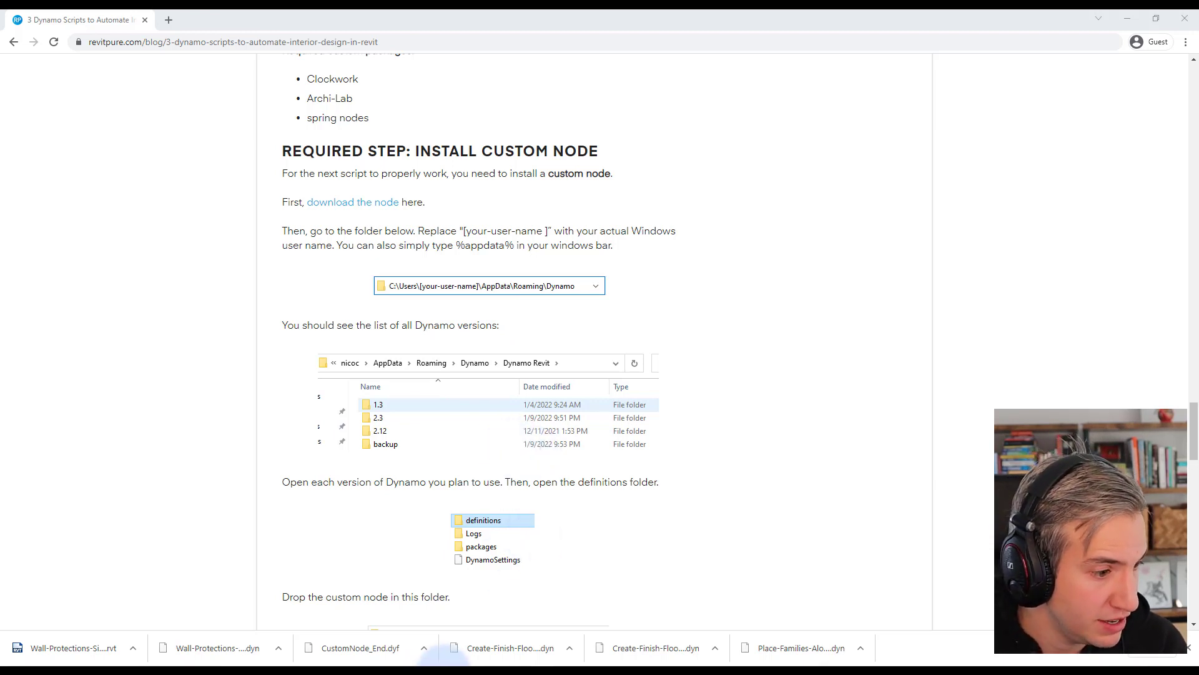
mouse_move(450, 668)
mouse_move(402, 669)
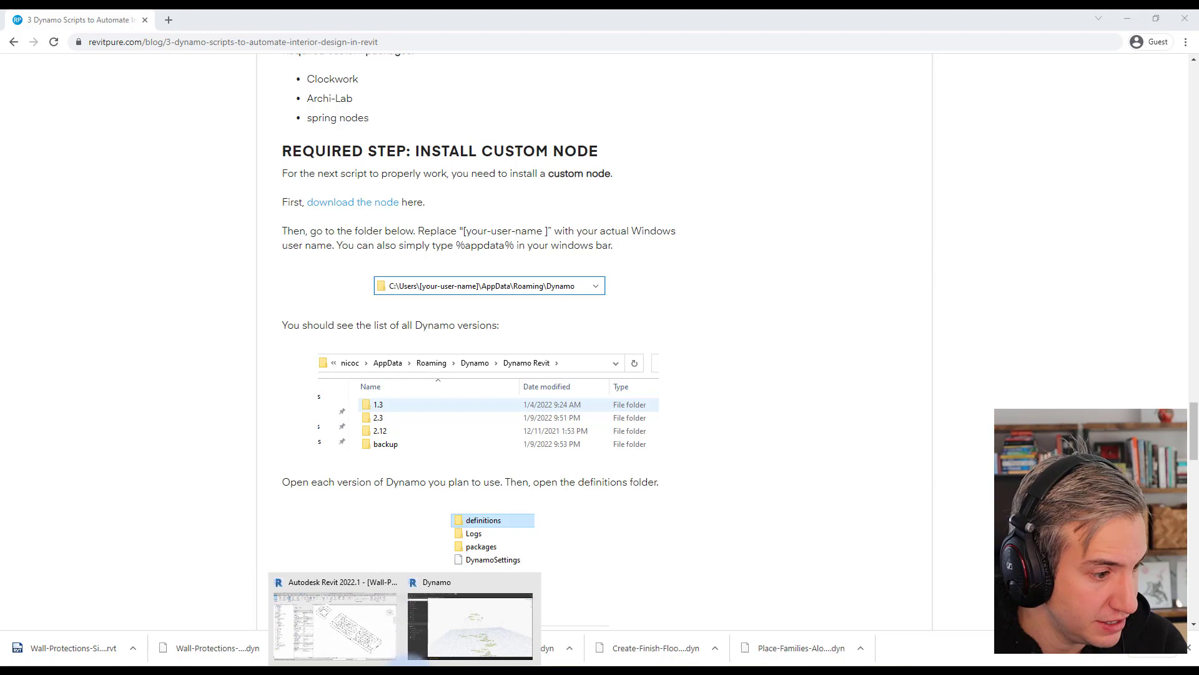
click(373, 626)
- Minimize Dynamo and zoom into the Revit 3D view of the walls and door openings
click(1127, 16)
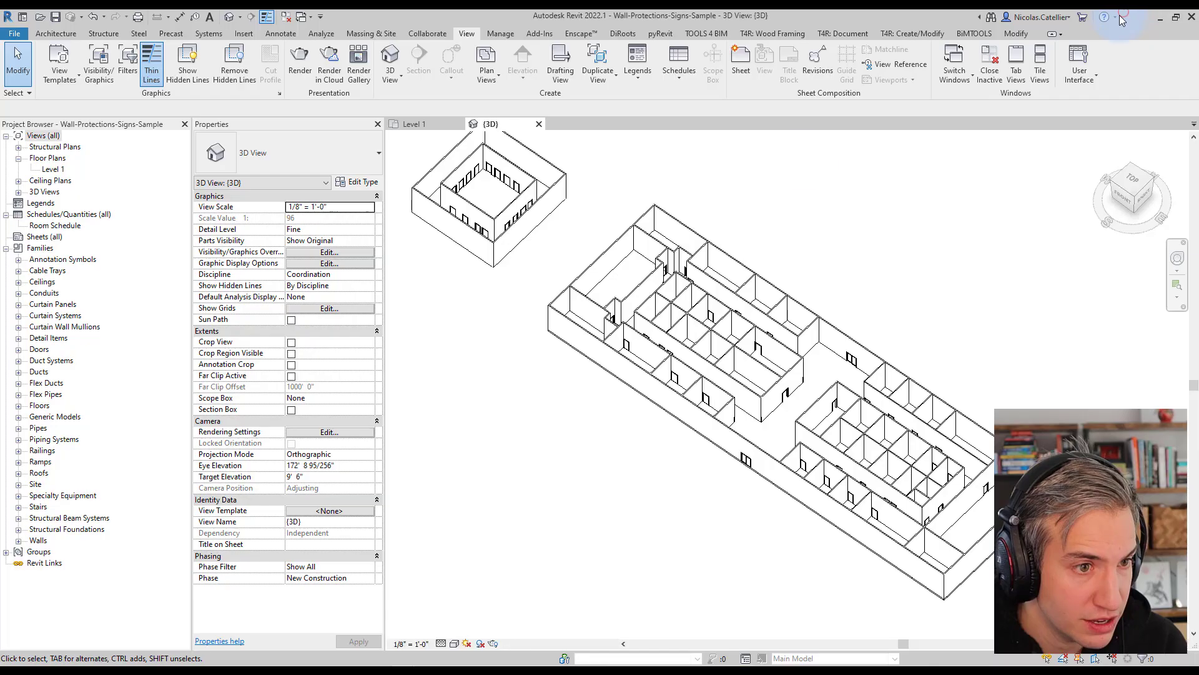
scroll(727, 346, up, 3)
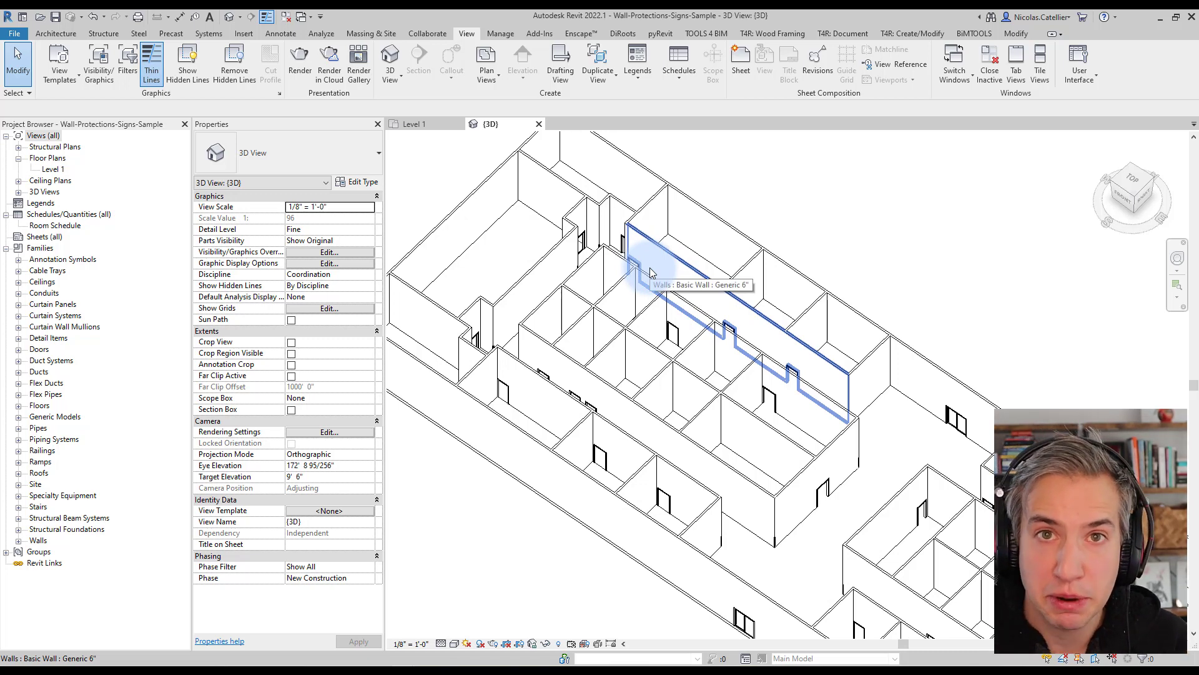
scroll(644, 268, up, 3)
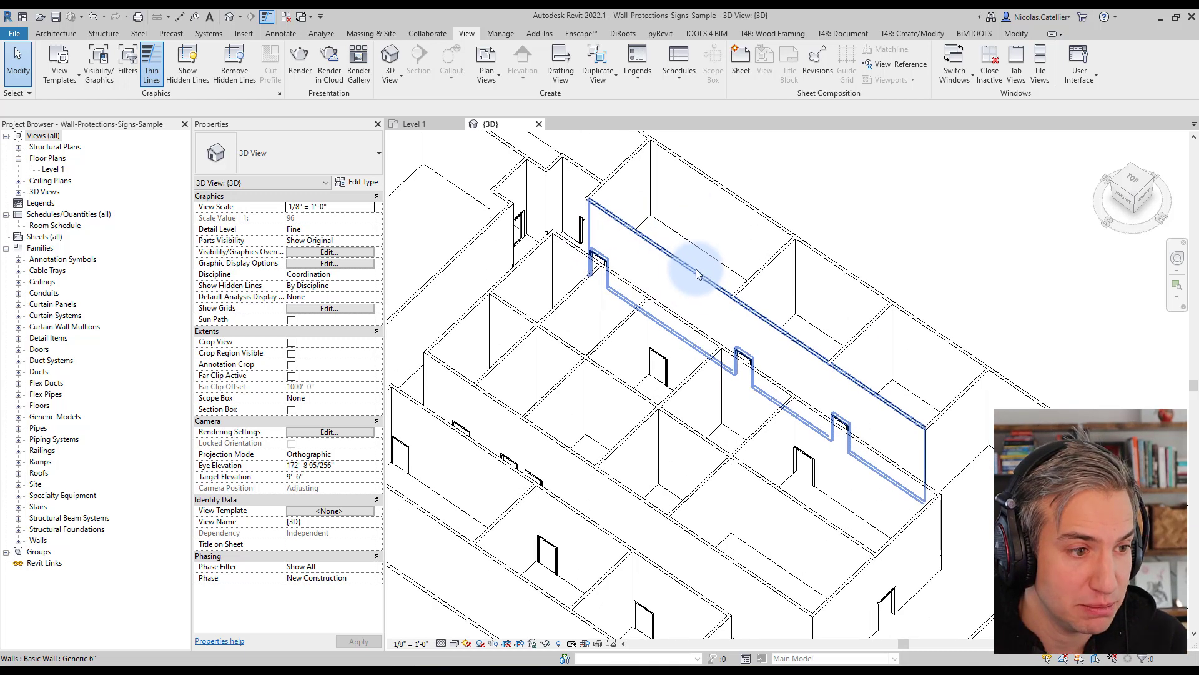
scroll(635, 265, up, 4)
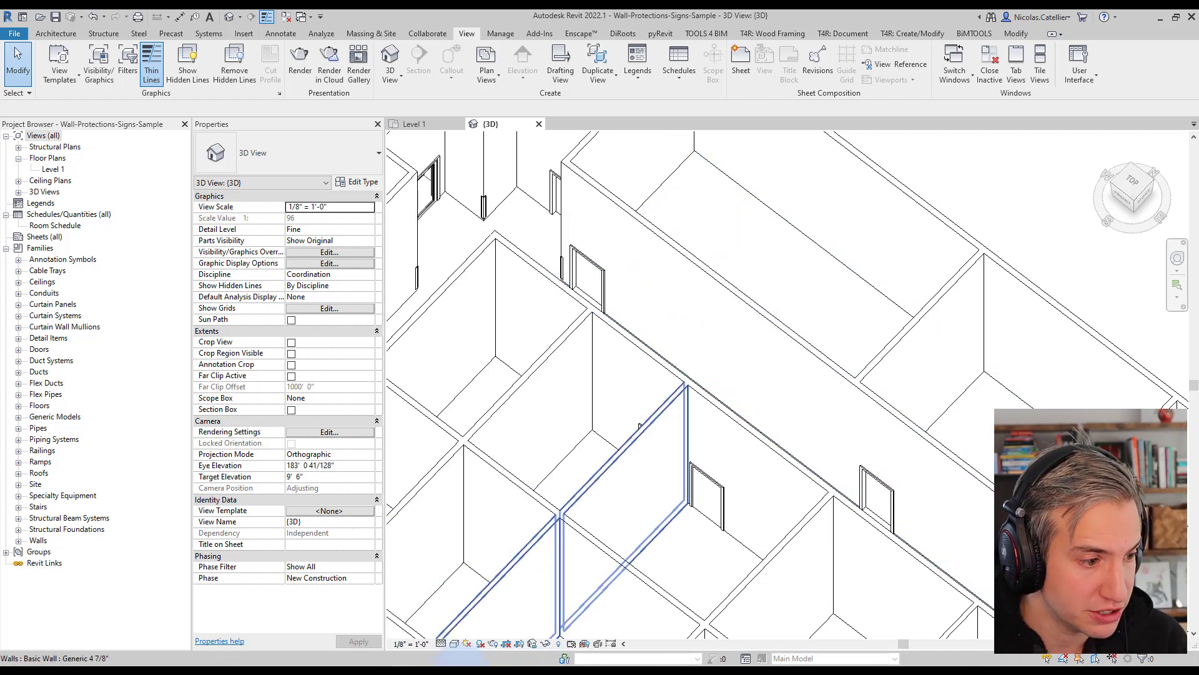
- Run the Wall-Protections-Signs graph, then minimize Dynamo to see the placed WP2 protections
click(454, 634)
scroll(500, 340, down, 5)
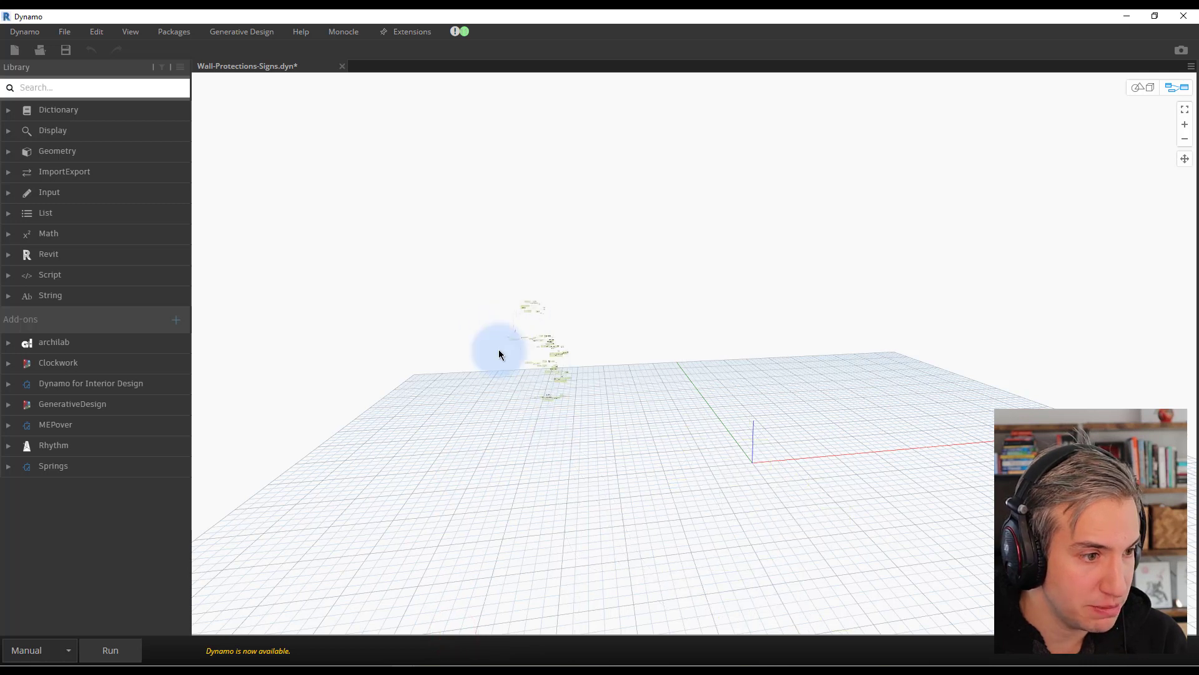
scroll(648, 391, up, 4)
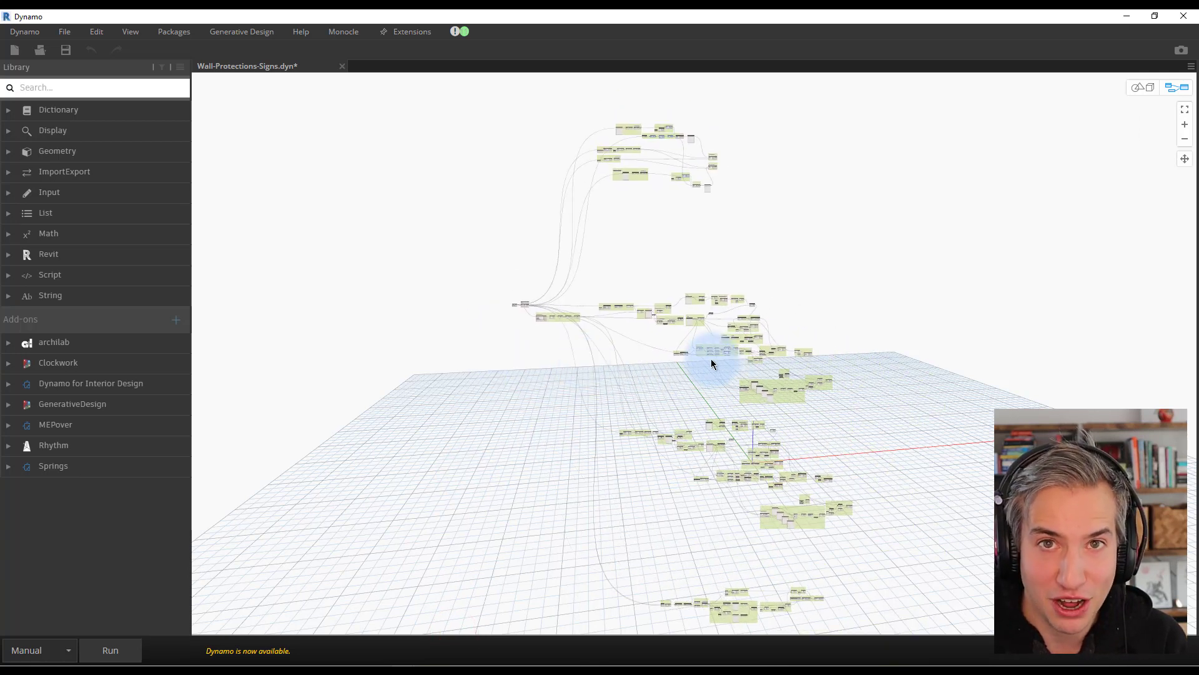
click(120, 649)
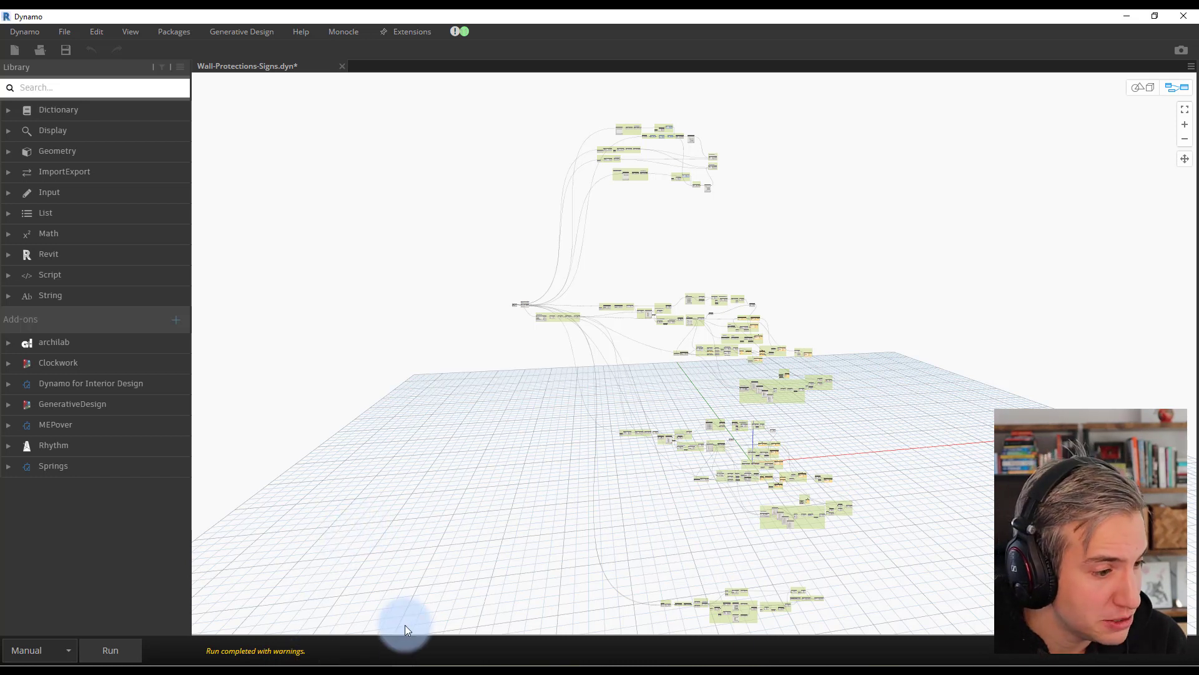
click(405, 670)
click(358, 623)
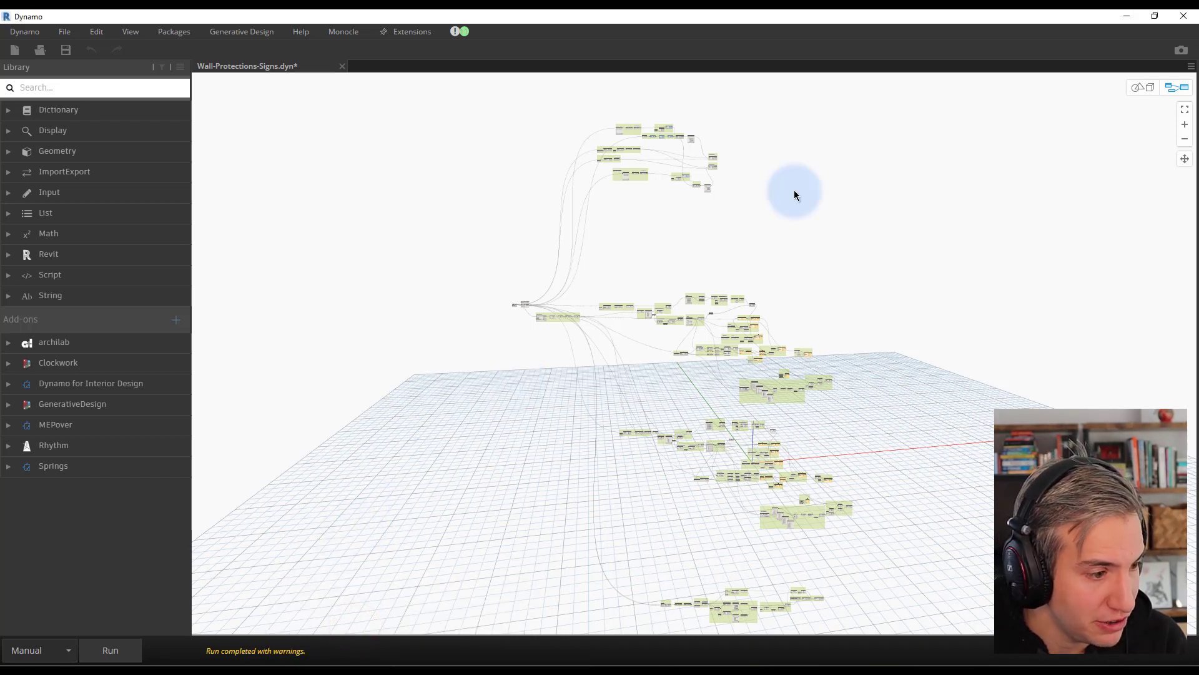
click(1127, 16)
middle_drag(870, 246, 545, 410)
click(624, 367)
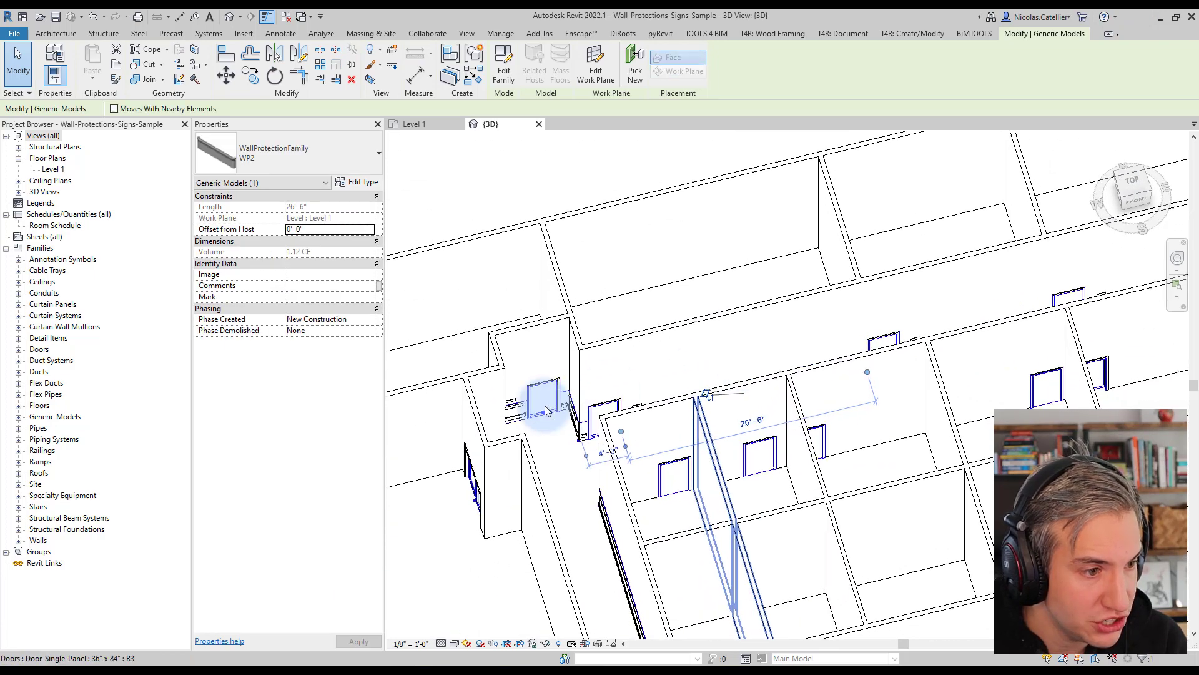
scroll(545, 410, up, 5)
click(634, 425)
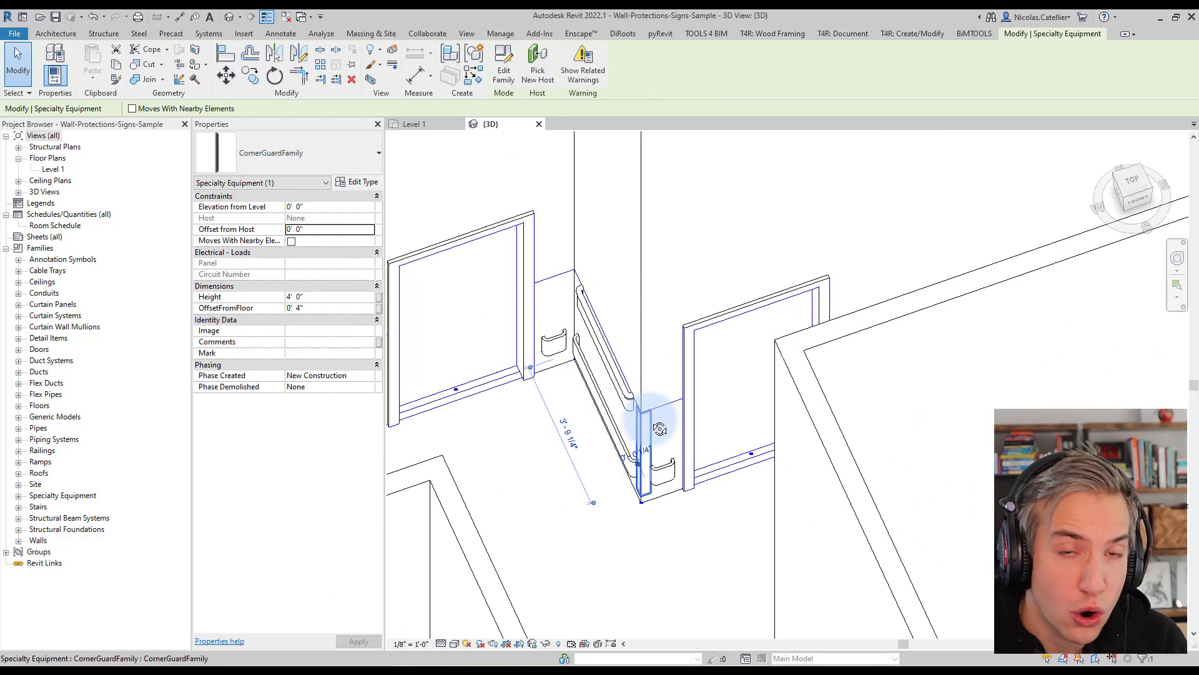
shift+middle_drag(833, 397, 881, 509)
click(893, 509)
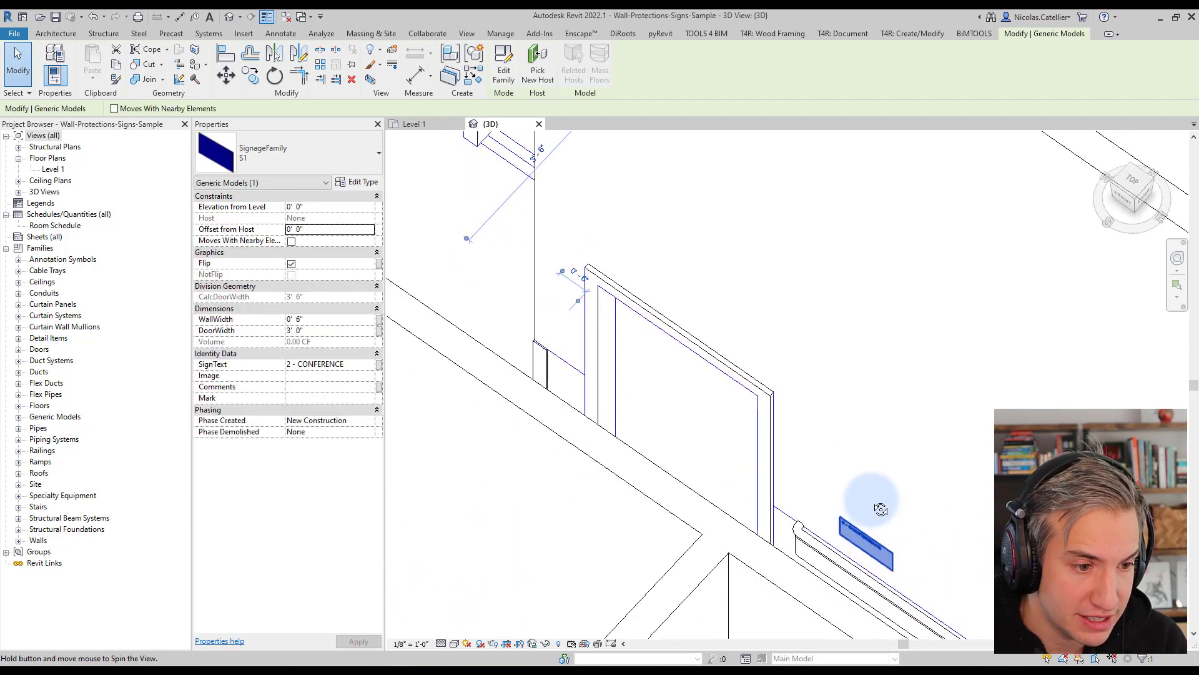
scroll(881, 509, up, 6)
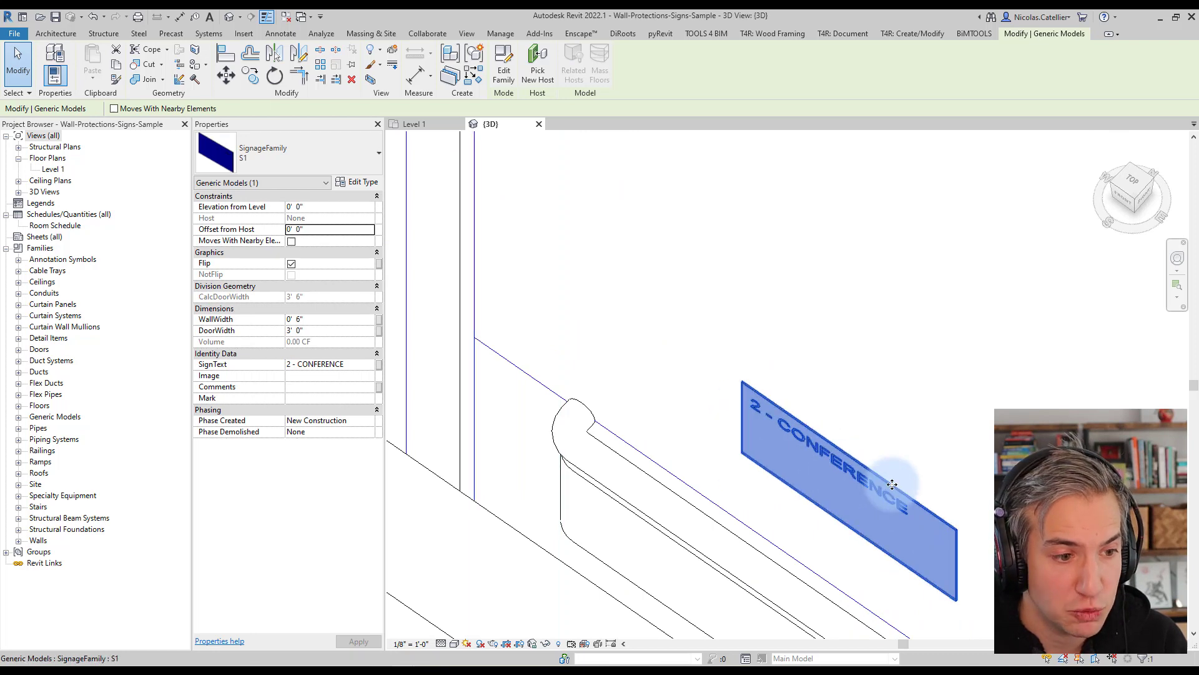
scroll(892, 484, down, 10)
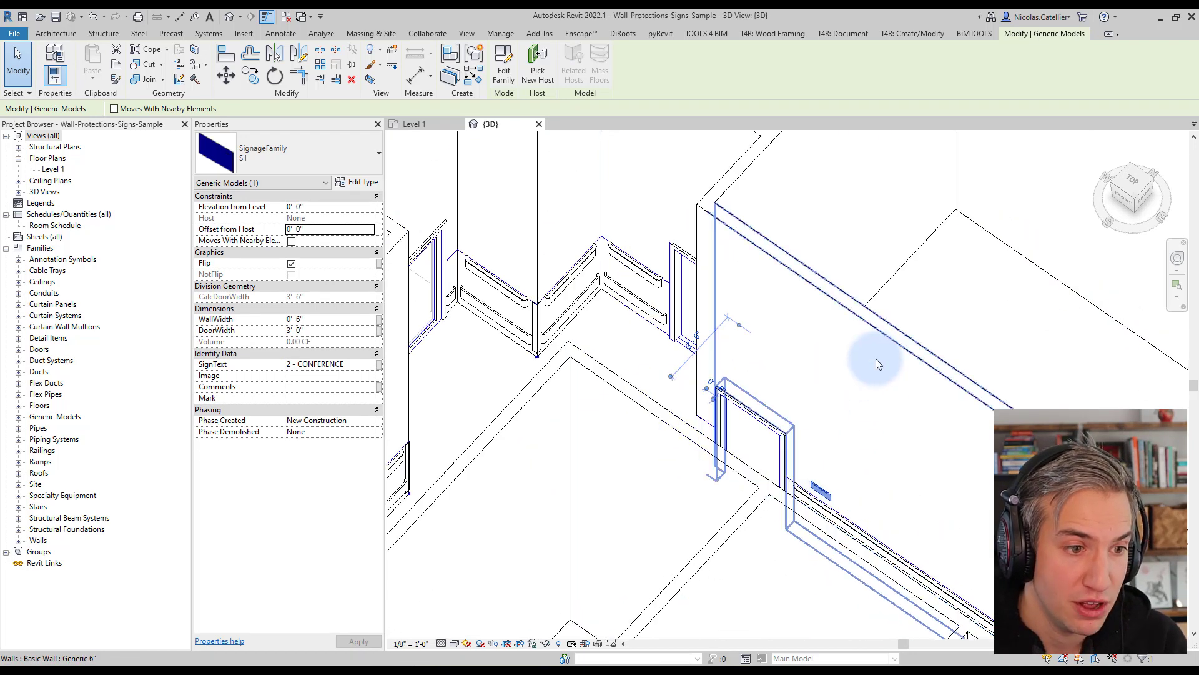
scroll(697, 403, down, 5)
middle_drag(710, 417, 754, 413)
scroll(824, 293, up, 3)
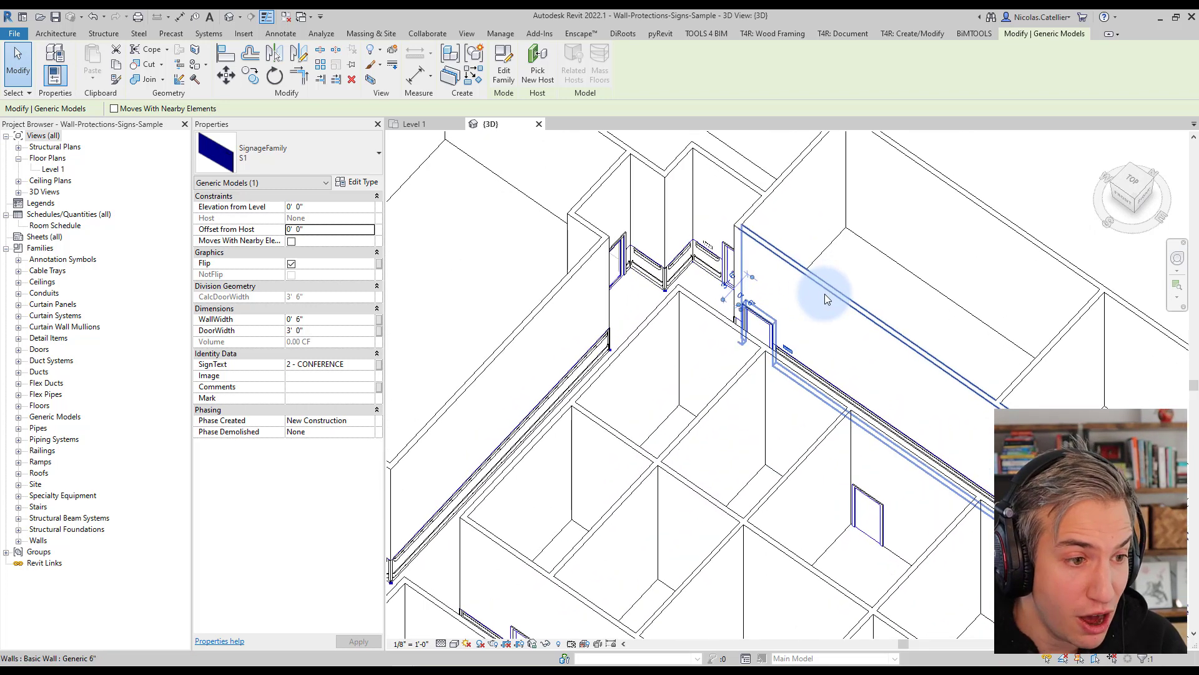
scroll(824, 294, up, 1)
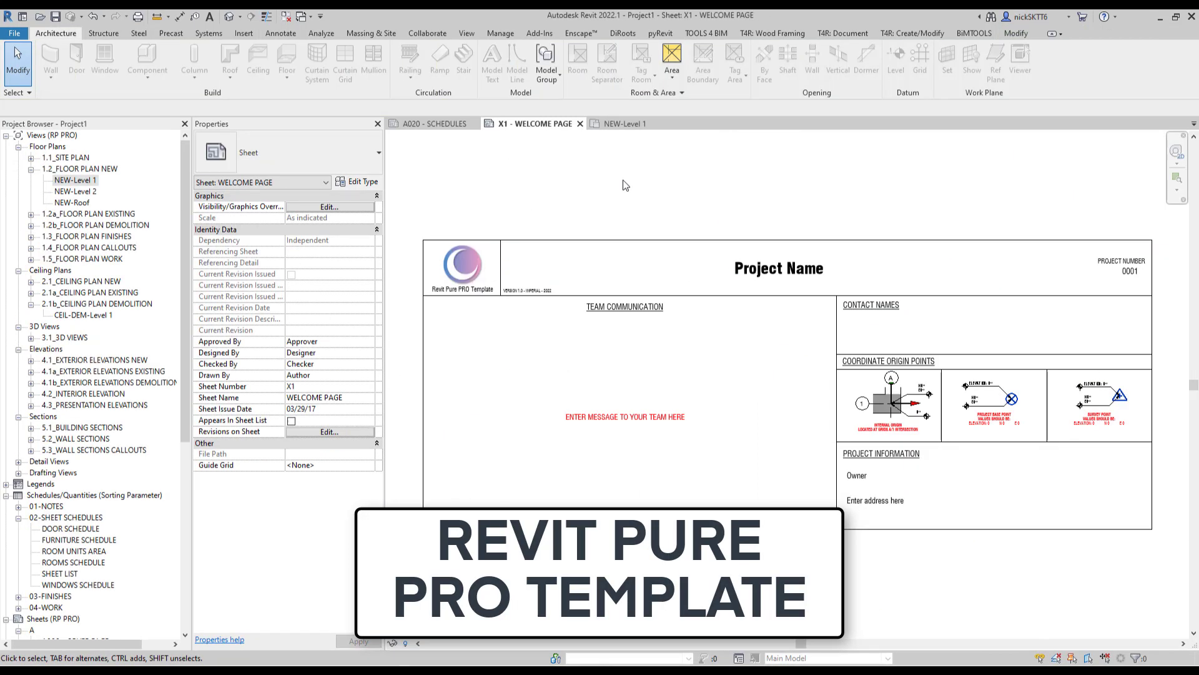
- Review the A020 - SCHEDULES sheet's finish legends and door, window and furniture schedules
click(433, 124)
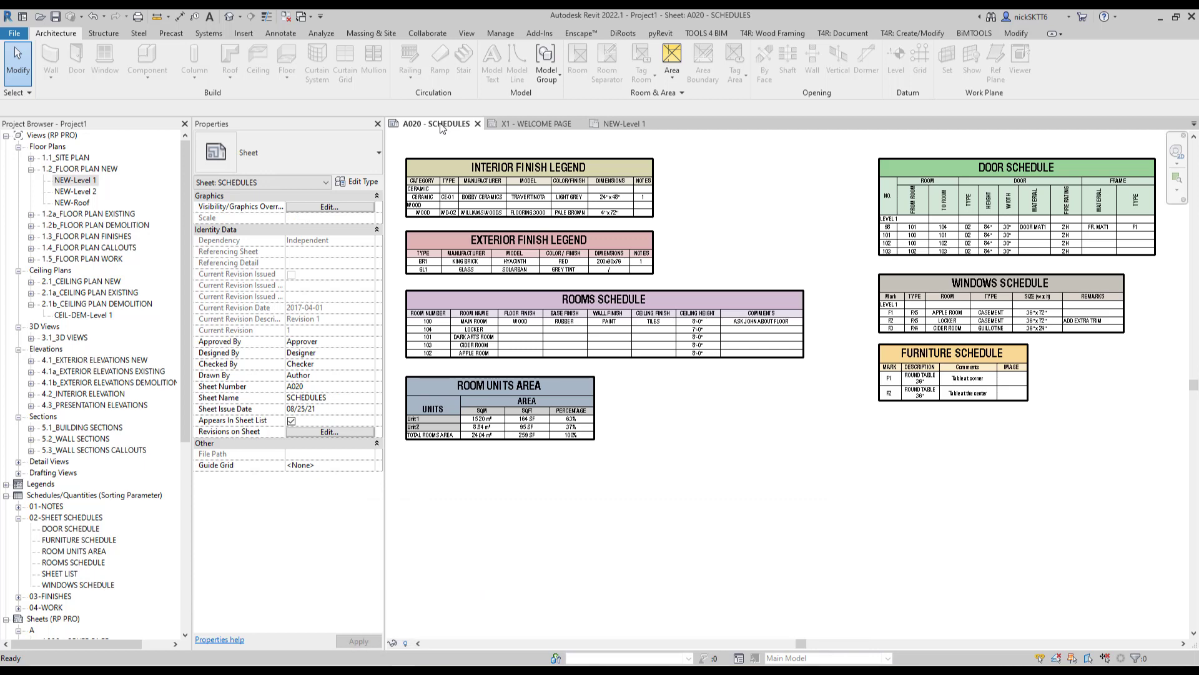
middle_drag(765, 258, 923, 284)
scroll(611, 269, up, 3)
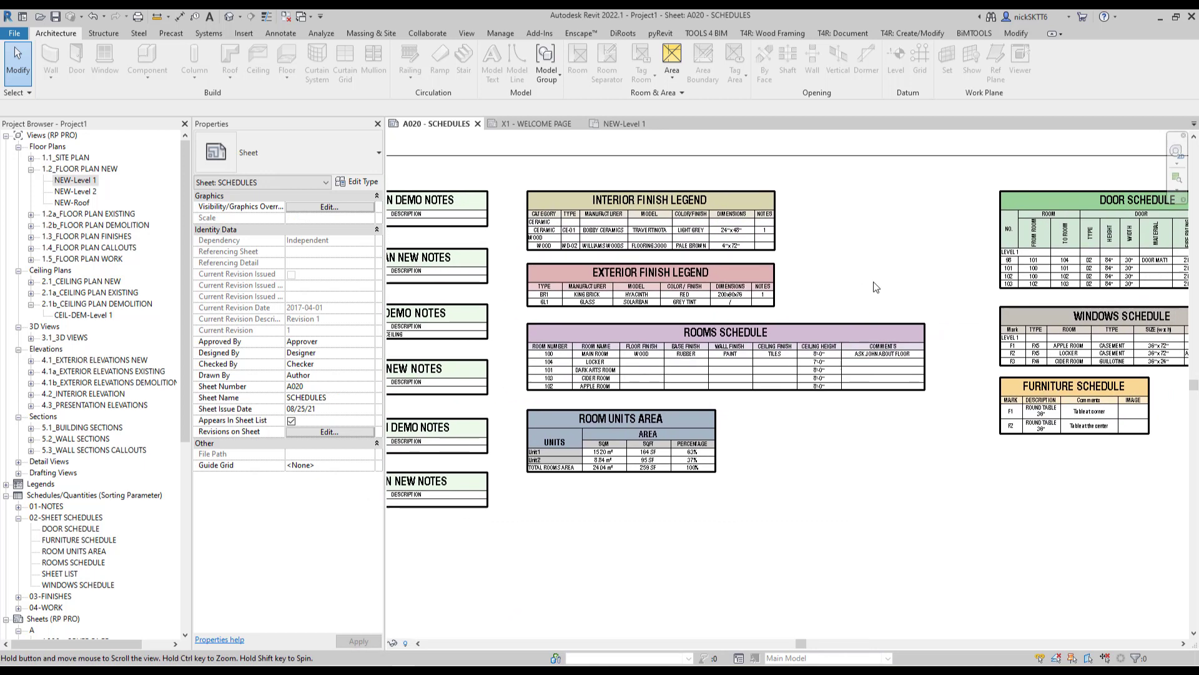
middle_drag(1016, 484, 529, 500)
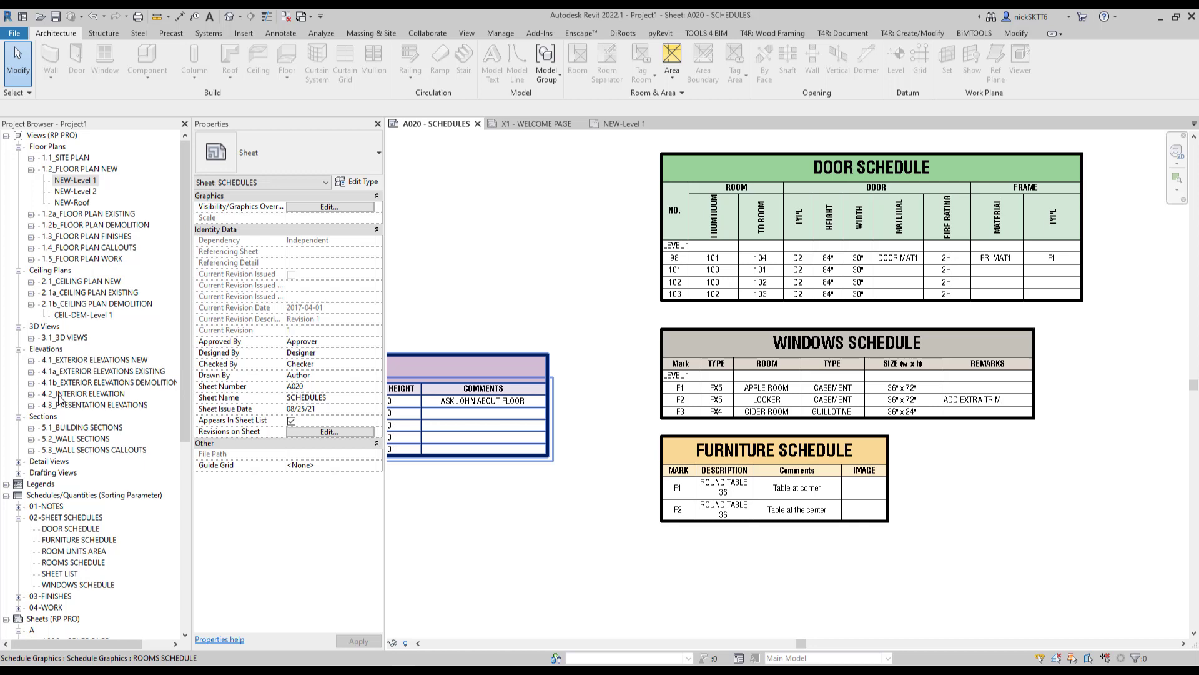
- Open the NEW-Level 1 floor plan and zoom out across it
click(616, 124)
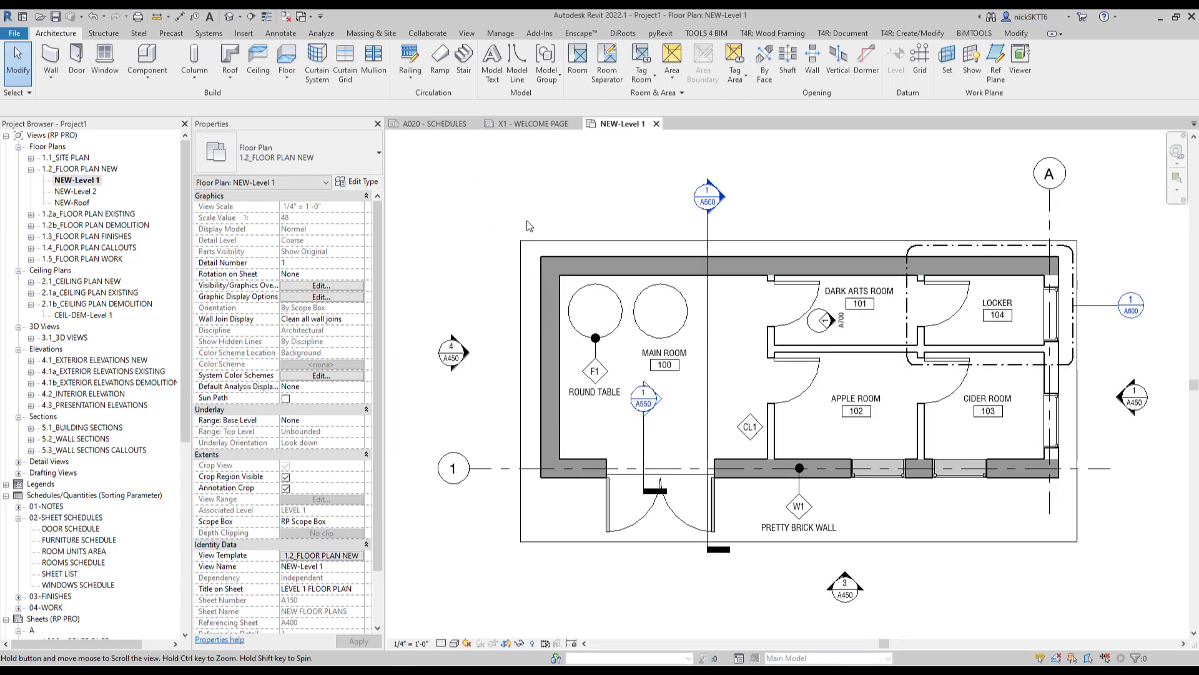
scroll(526, 226, down, 2)
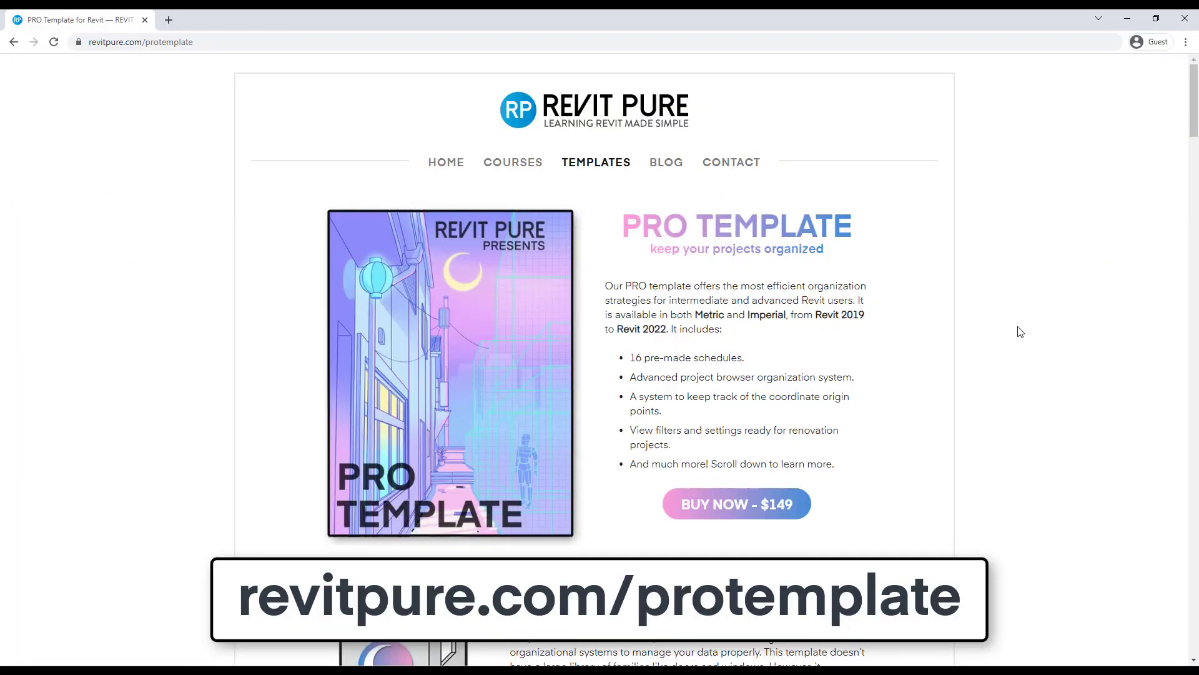
scroll(1020, 332, down, 14)
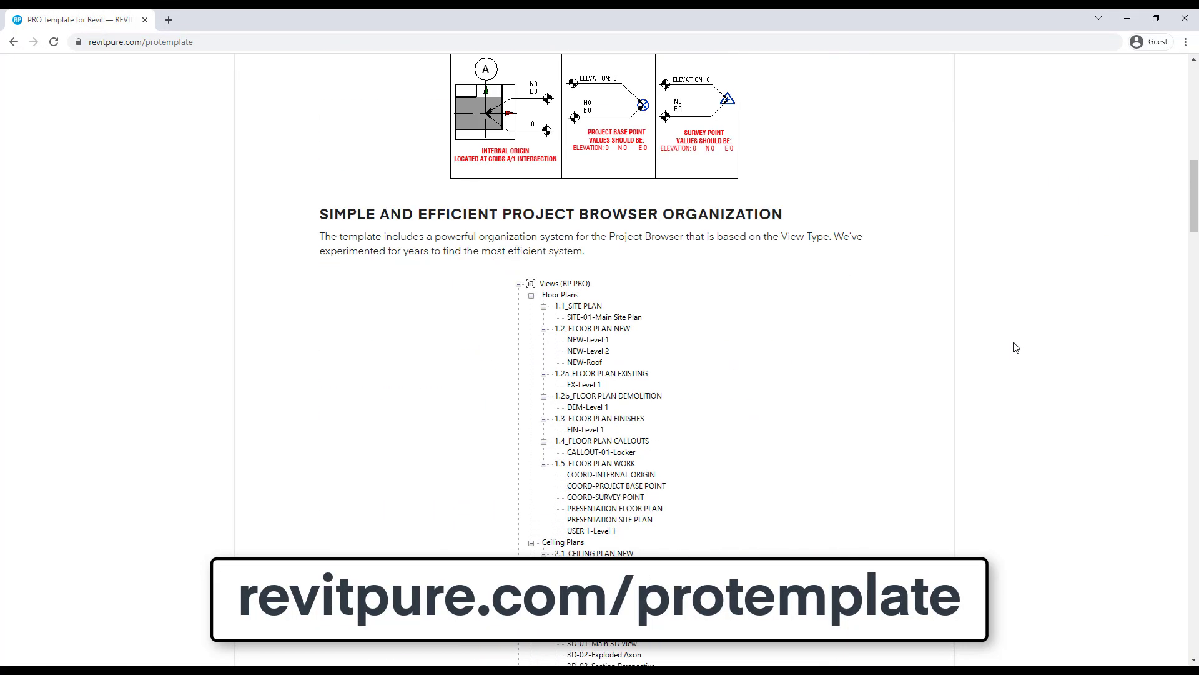